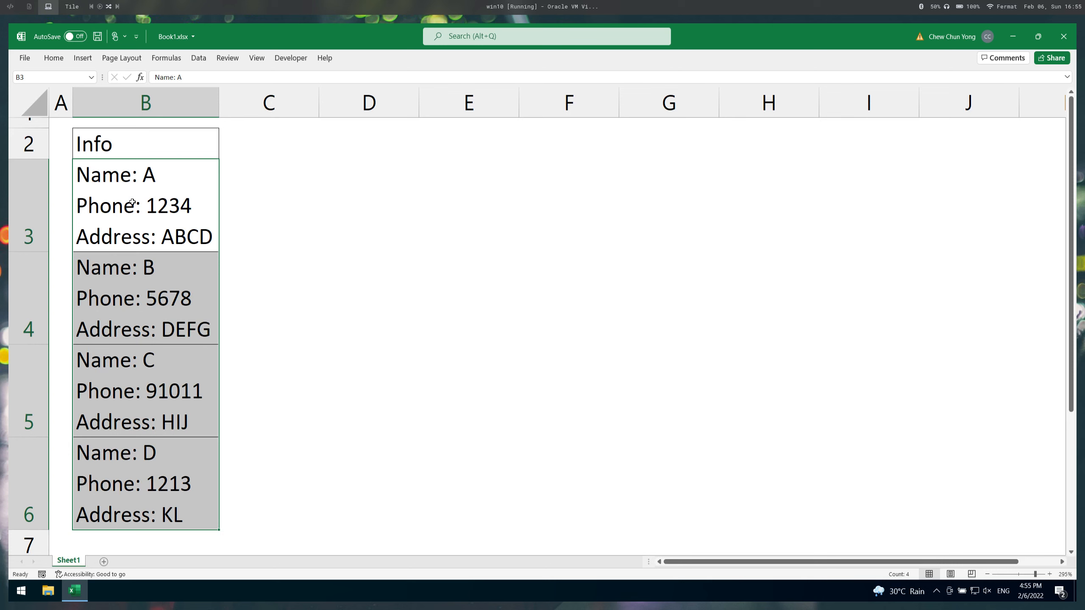
Step: Open Find and Replace for cells B3:B6 and collapse its extra search options
{"action": "left_click", "coordinate": [146, 204]}
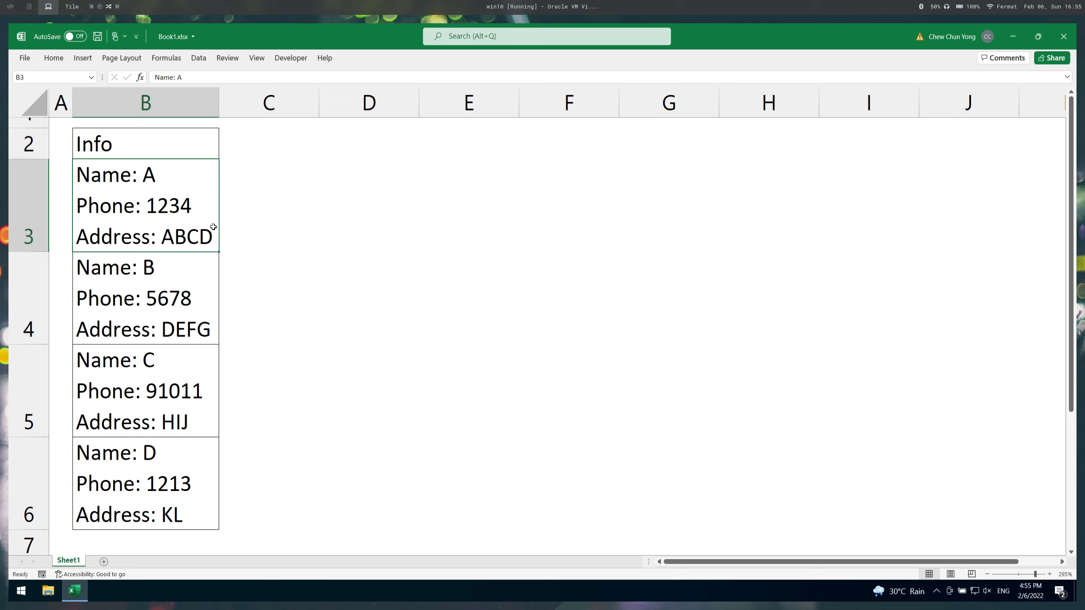
{"action": "key", "text": "ctrl+shift+Down"}
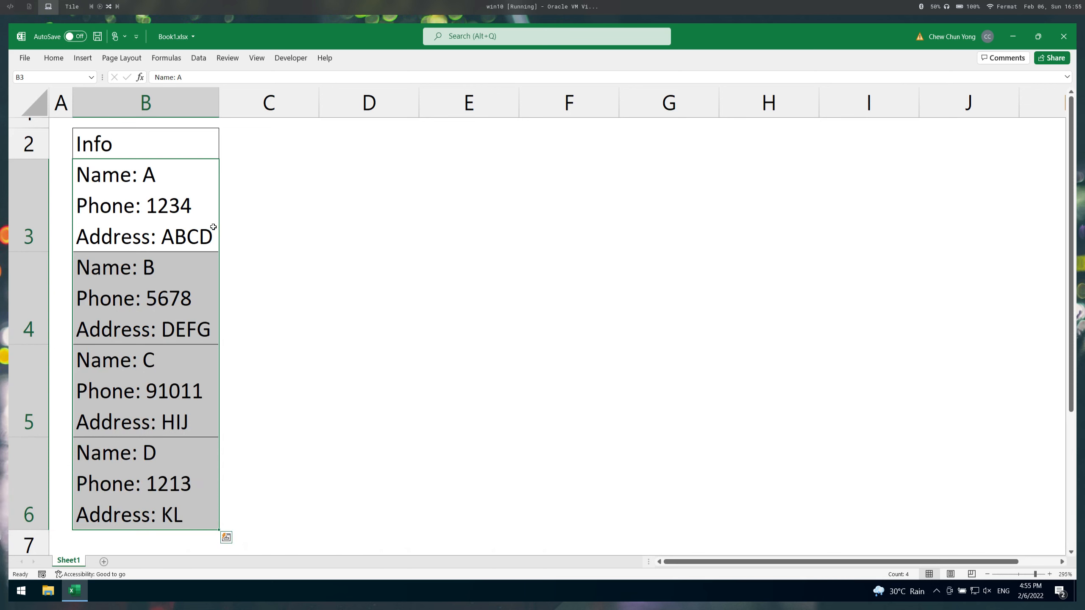
{"action": "key", "text": "ctrl+h"}
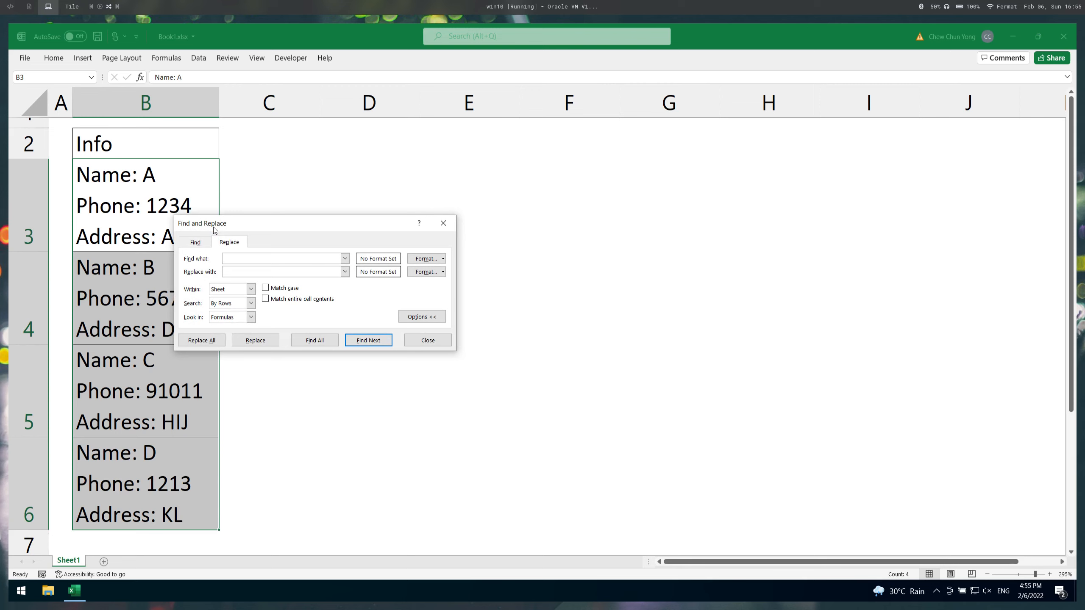
{"action": "left_click_drag", "start_coordinate": [214, 230], "coordinate": [410, 301]}
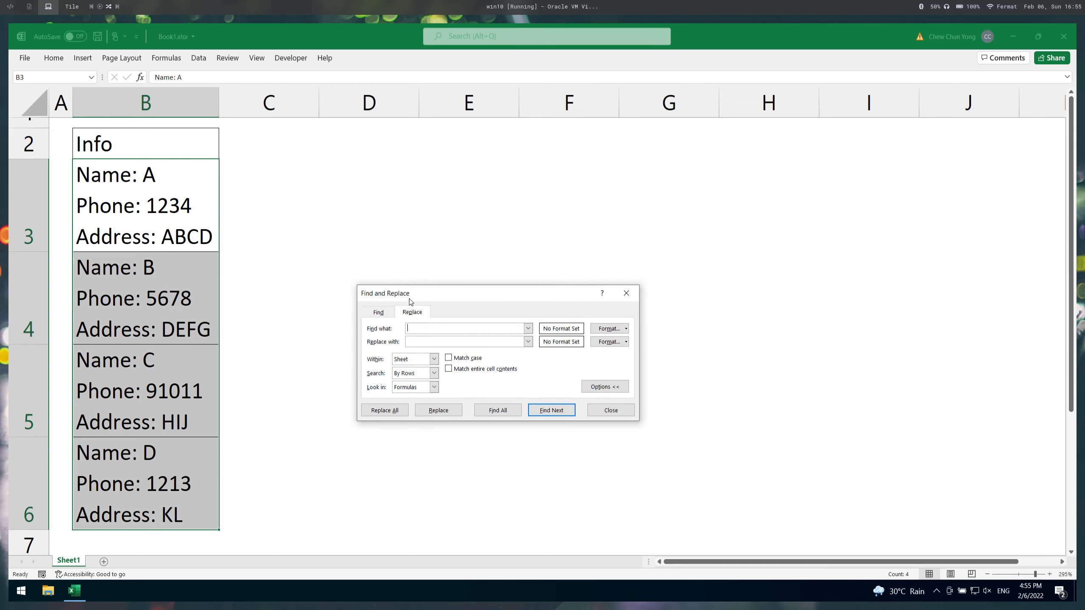
{"action": "key", "text": "super+equal"}
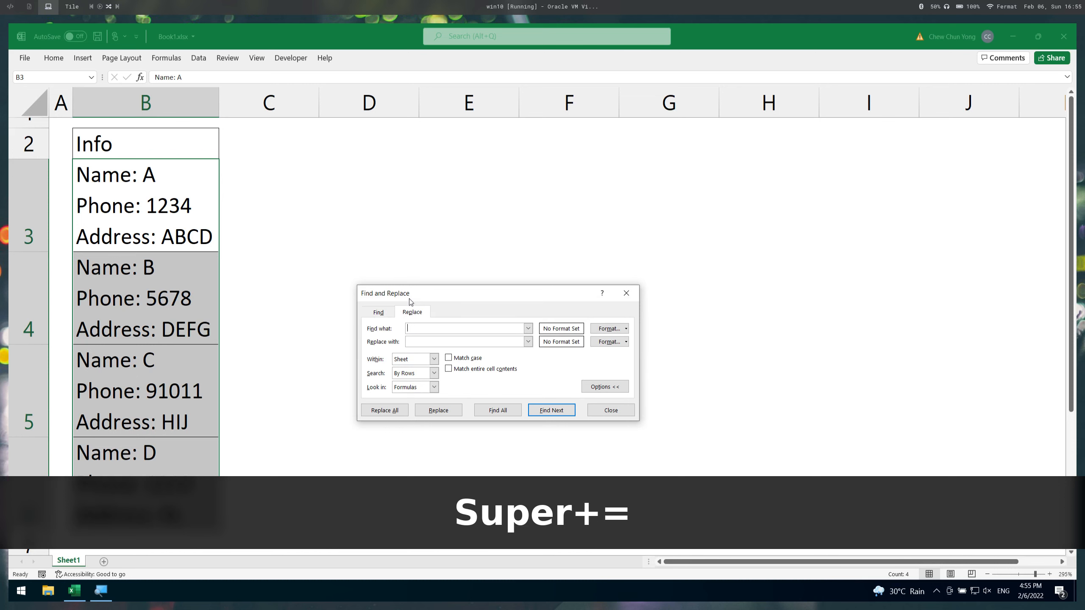
{"action": "key", "text": "super+equal"}
{"action": "key", "text": "super+equal"}
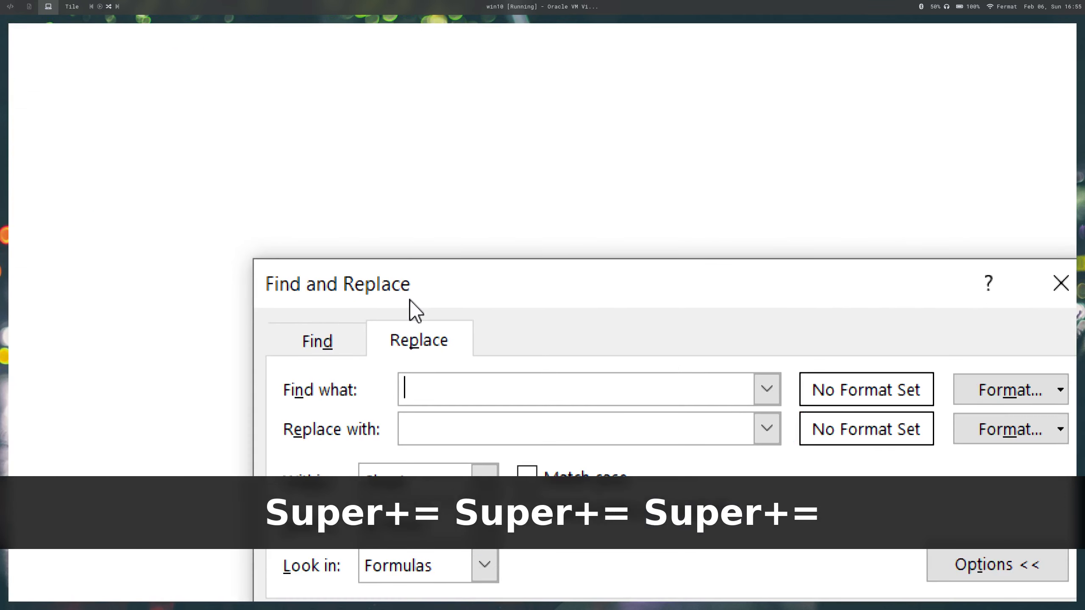
{"action": "left_click_drag", "start_coordinate": [410, 300], "coordinate": [325, 179]}
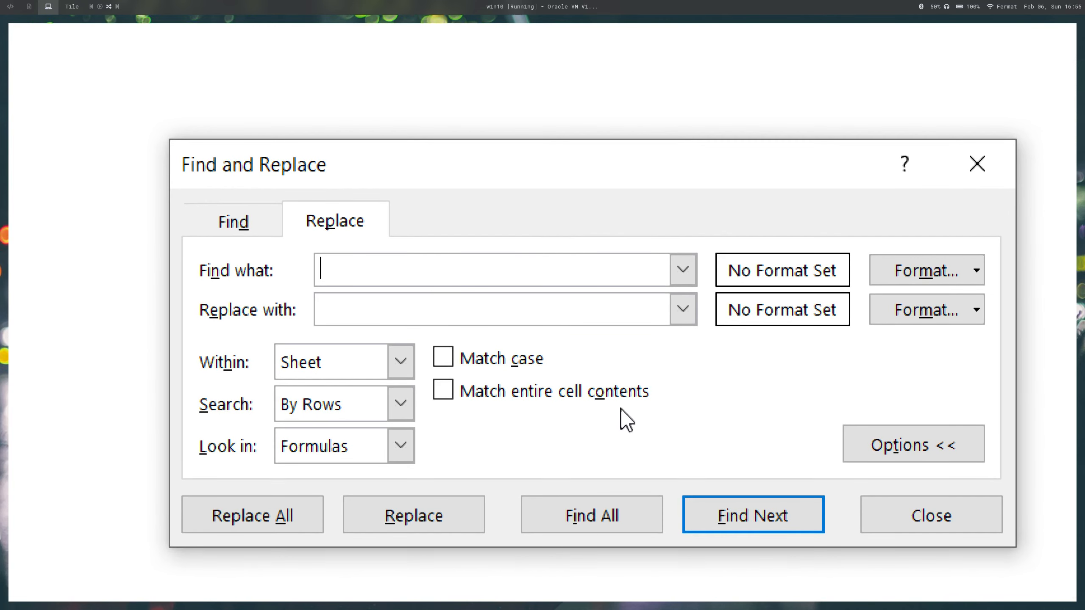
{"action": "left_click", "coordinate": [860, 437]}
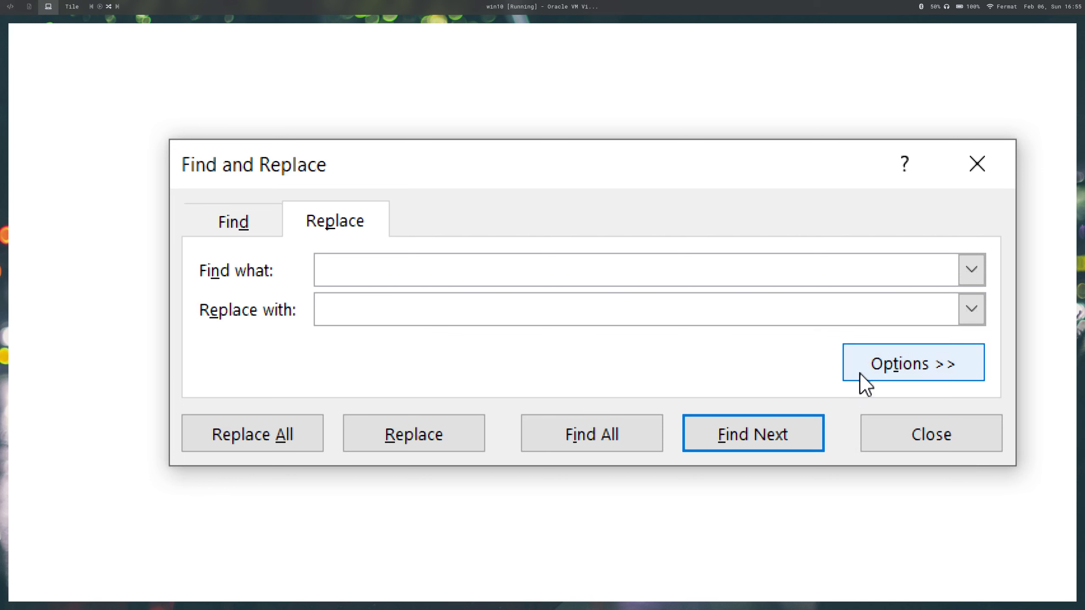
{"action": "left_click", "coordinate": [867, 363]}
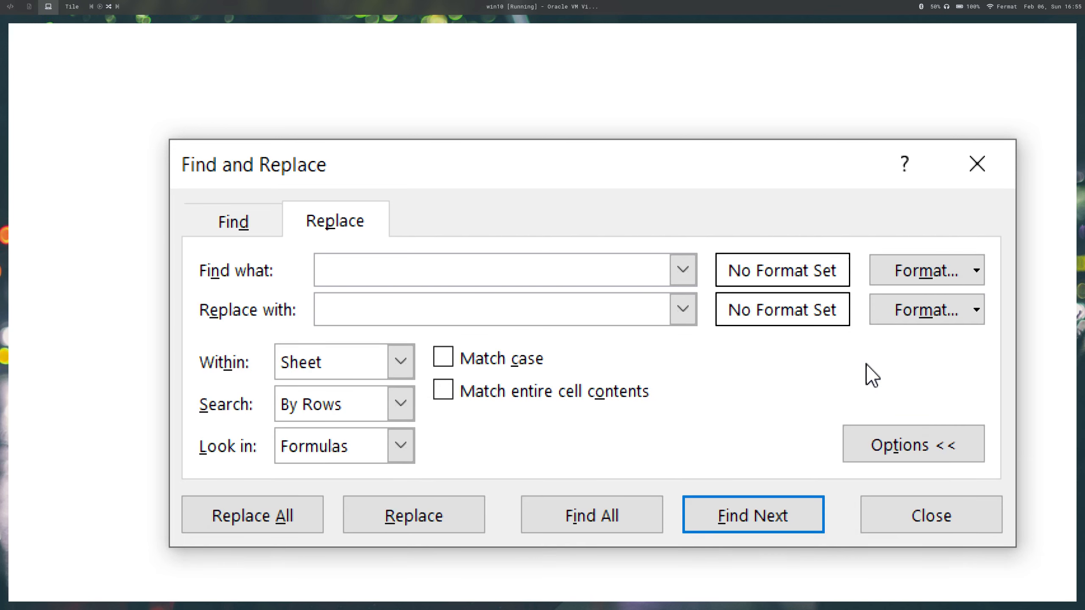
{"action": "left_click", "coordinate": [881, 438]}
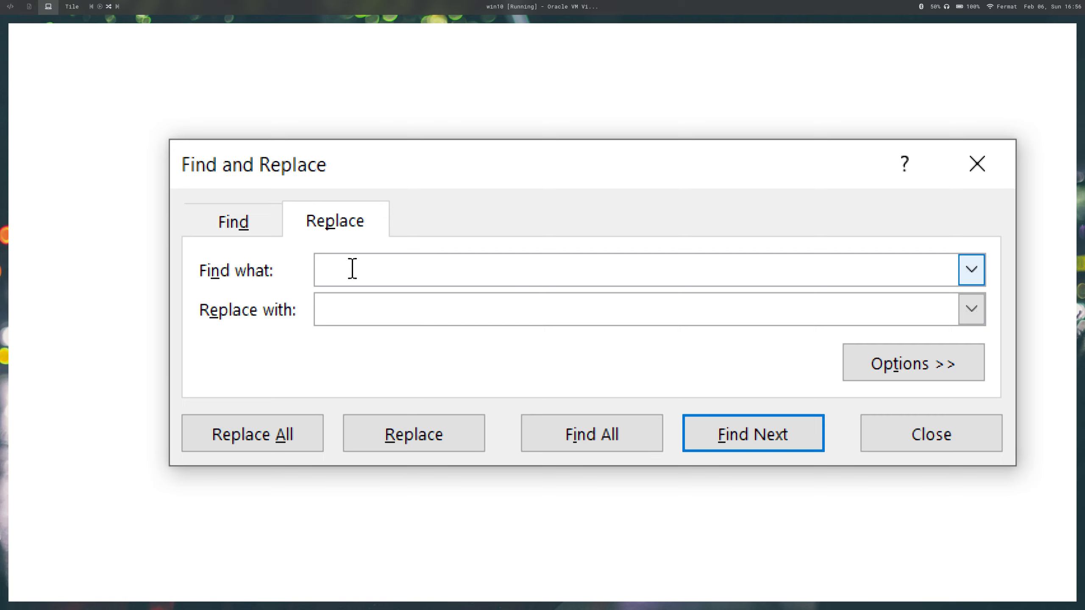
Step: Replace every line break in cells B3:B6 with a comma and close the Find and Replace dialog
{"action": "key", "text": "ctrl+j"}
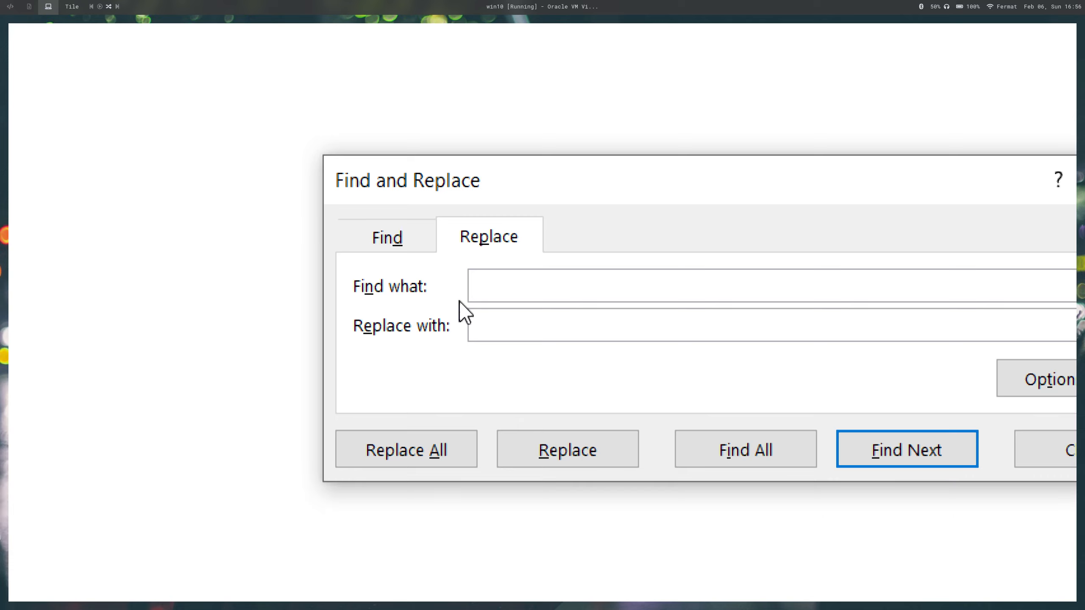
{"action": "left_click", "coordinate": [488, 319]}
{"action": "type", "text": ","}
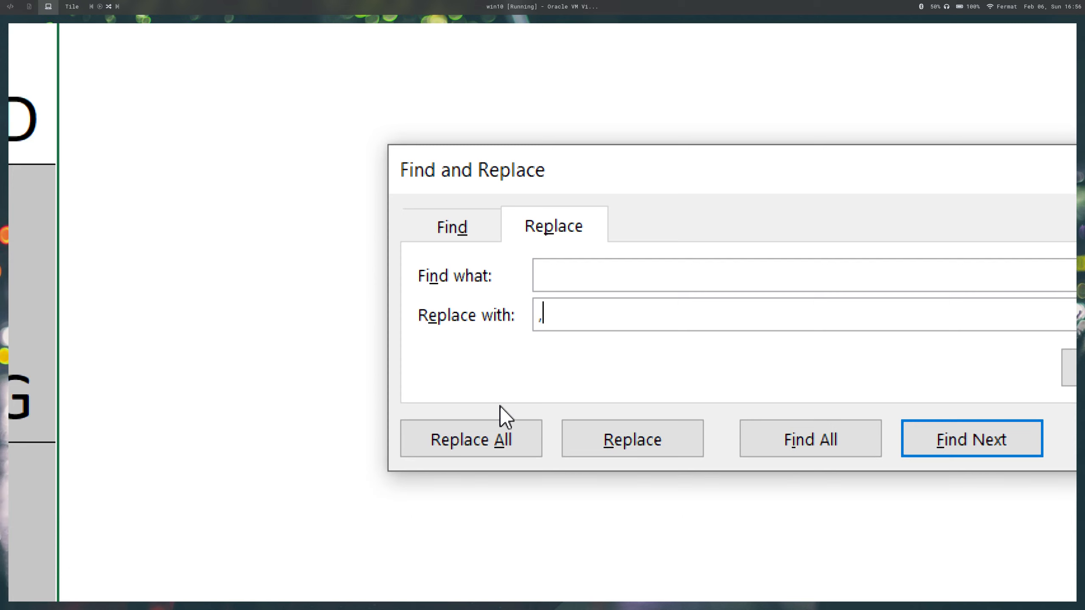
{"action": "left_click", "coordinate": [511, 434]}
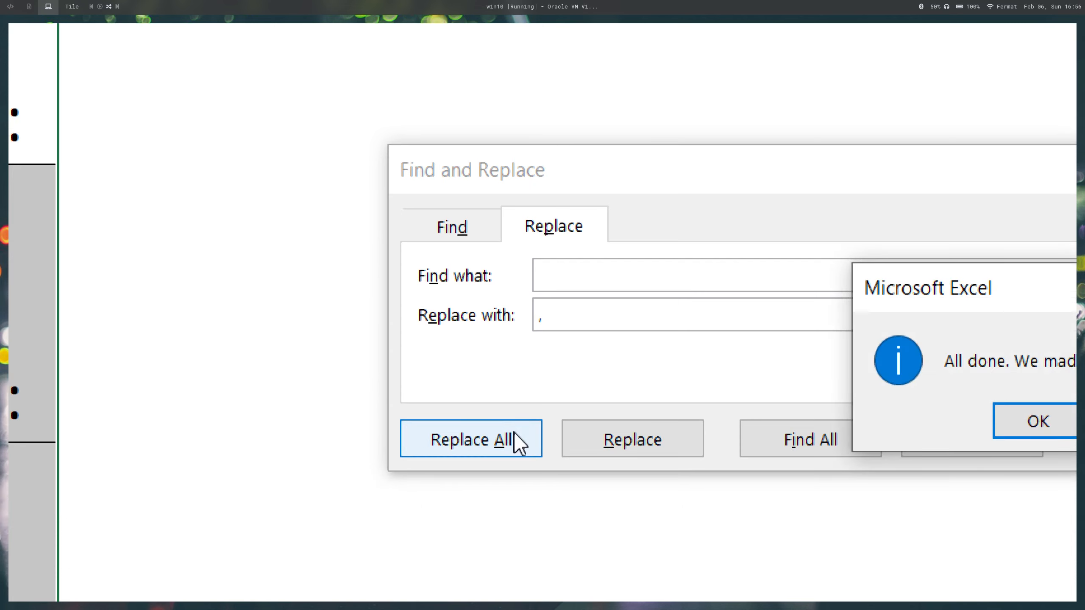
{"action": "key", "text": "super+minus"}
{"action": "key", "text": "super+minus"}
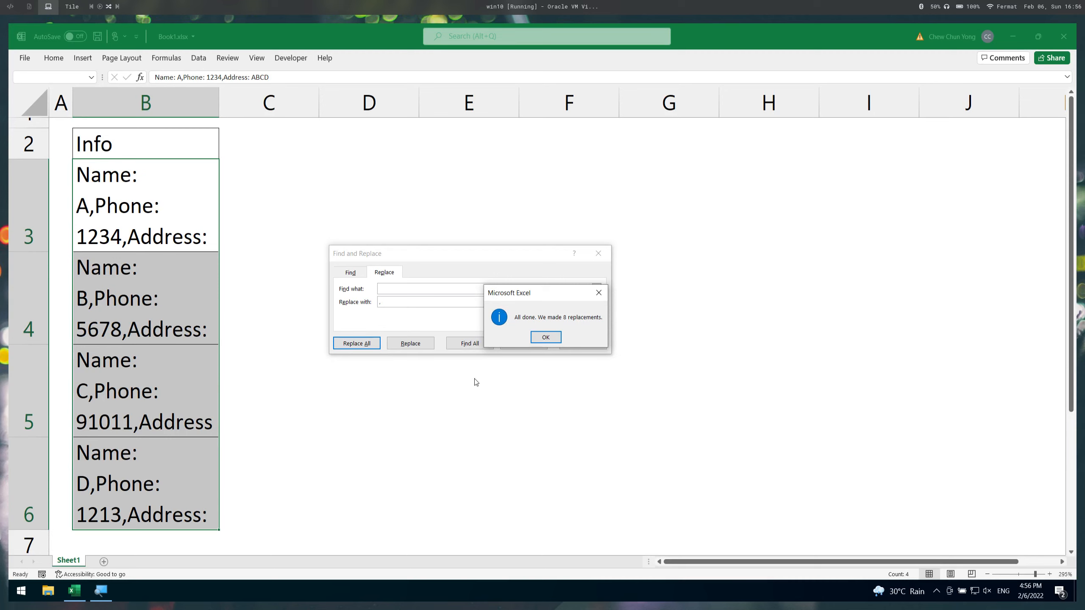
{"action": "left_click", "coordinate": [541, 338]}
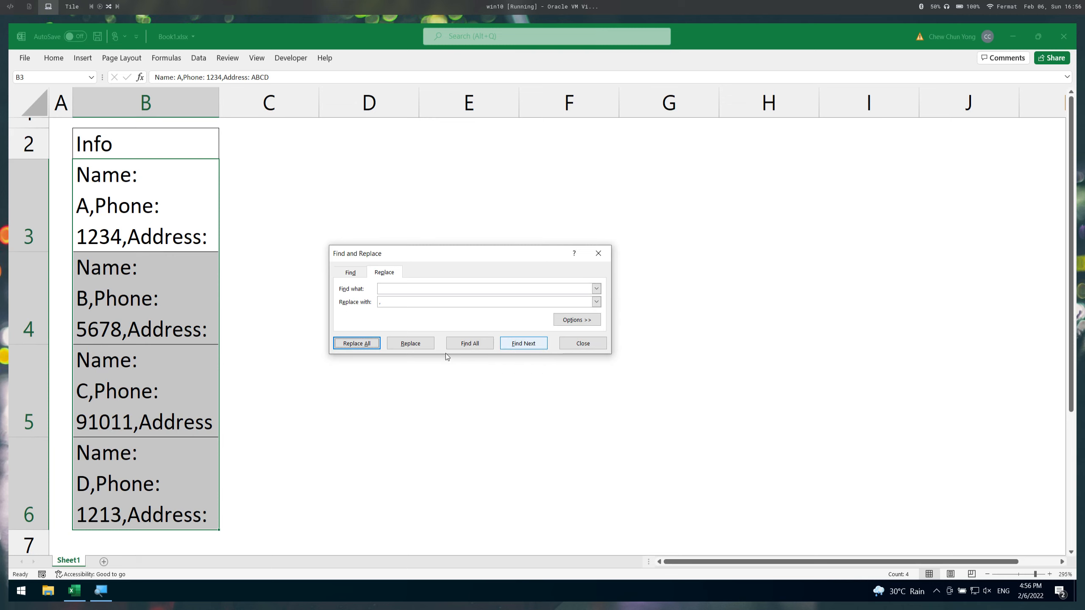
{"action": "left_click", "coordinate": [573, 344]}
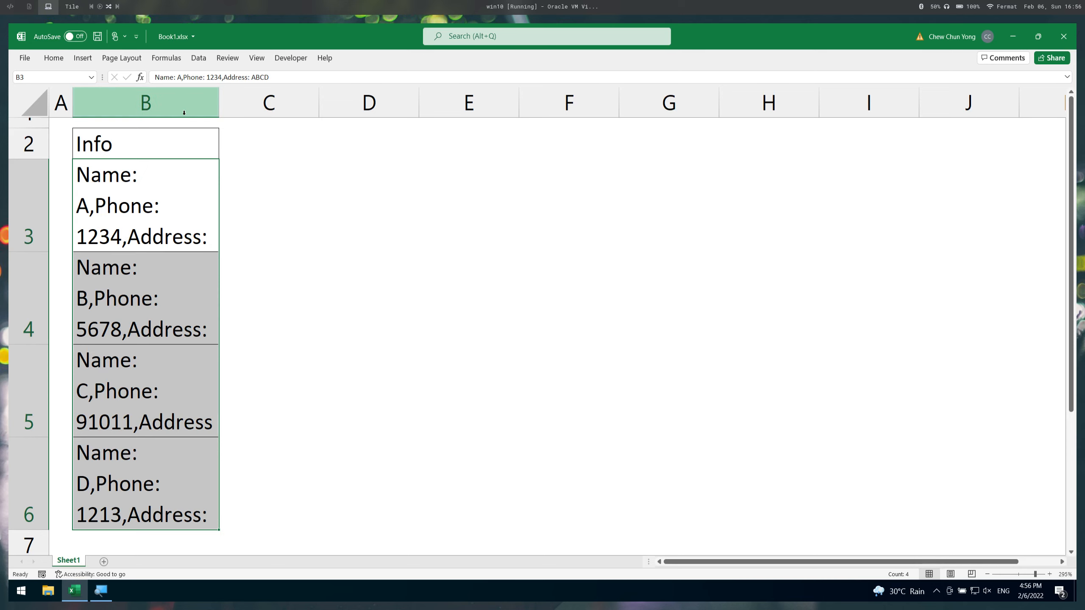
Step: Widen column B to fit each entry on one line and autofit the height of all rows
{"action": "left_click_drag", "start_coordinate": [219, 105], "coordinate": [504, 103]}
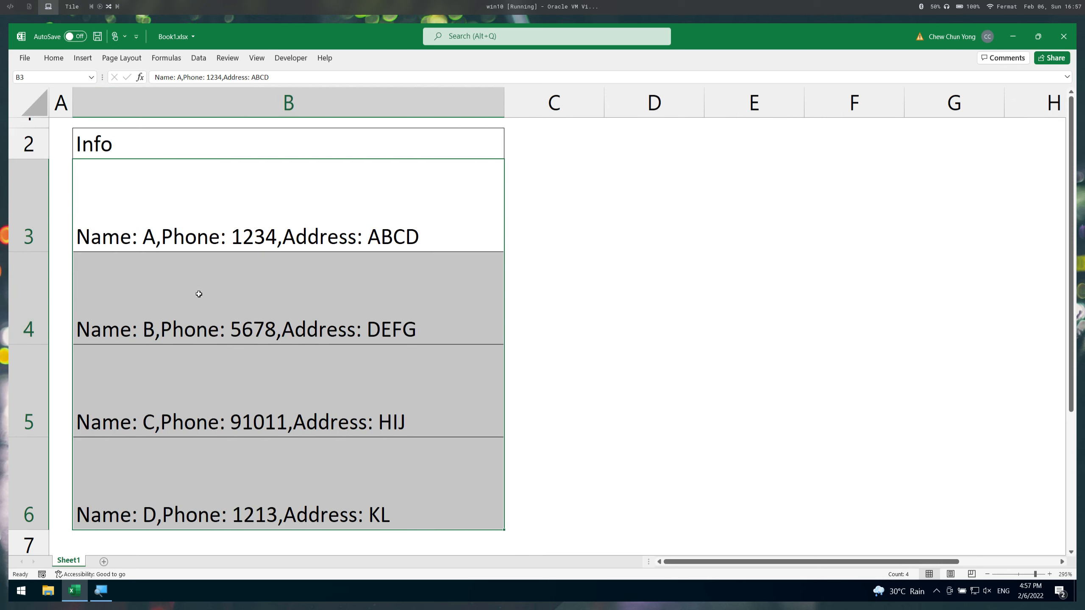
{"action": "left_click", "coordinate": [35, 104]}
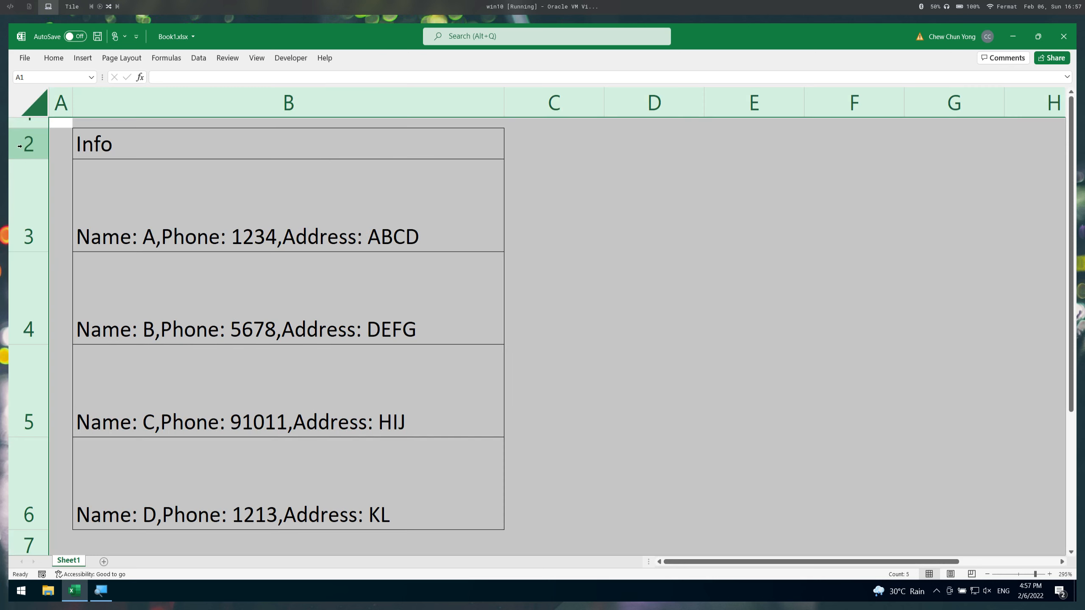
{"action": "double_click", "coordinate": [35, 250]}
{"action": "left_click", "coordinate": [263, 233]}
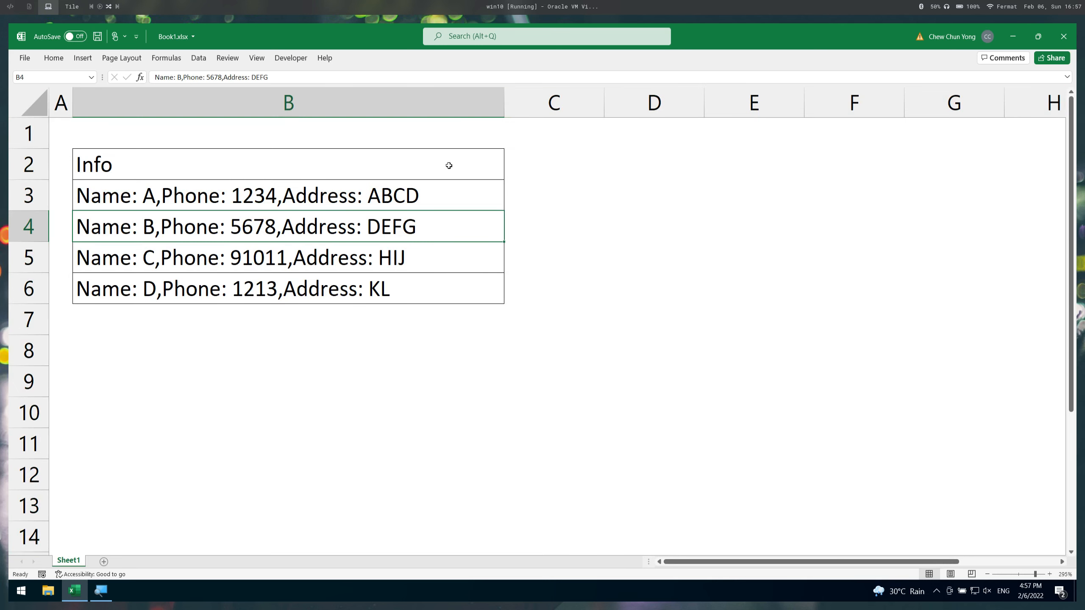
Step: Start Text to Columns on cells B2:B6 and choose Delimited as the original data type
{"action": "left_click_drag", "start_coordinate": [450, 165], "coordinate": [434, 294]}
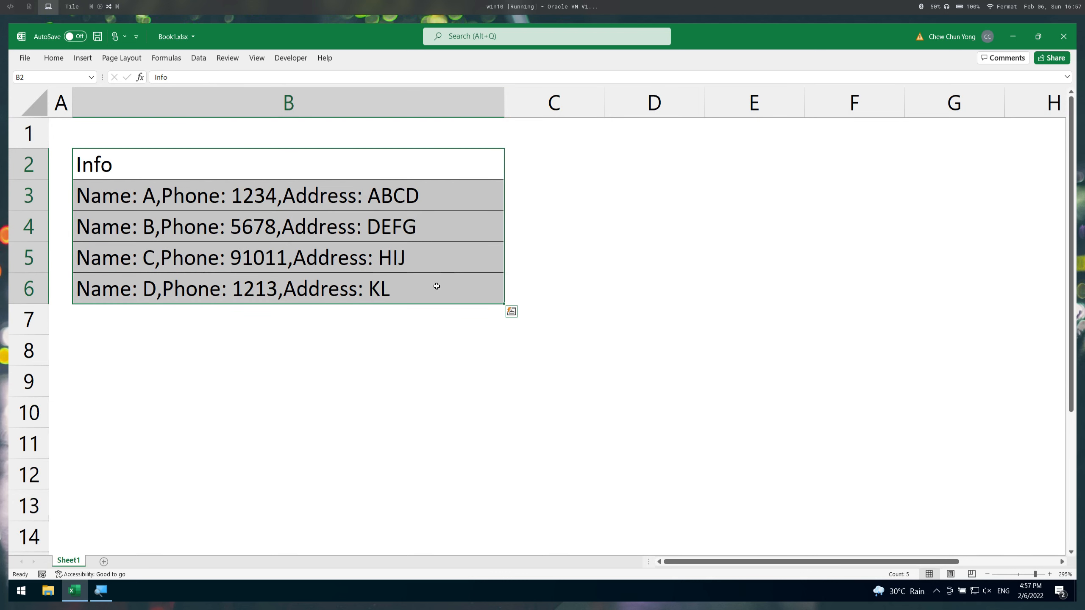
{"action": "left_click", "coordinate": [192, 58]}
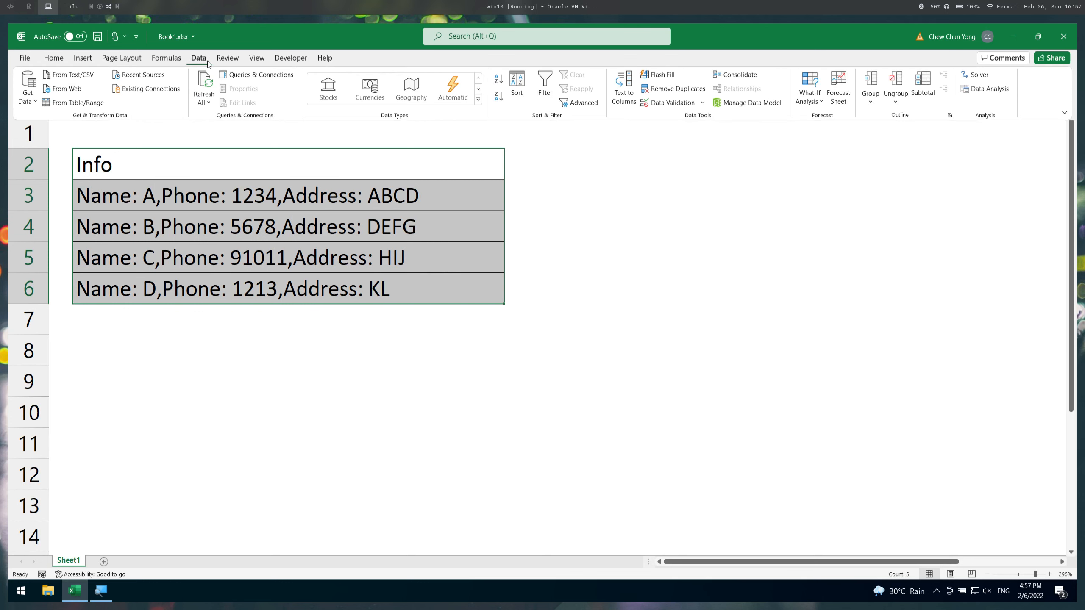
{"action": "left_click", "coordinate": [624, 93]}
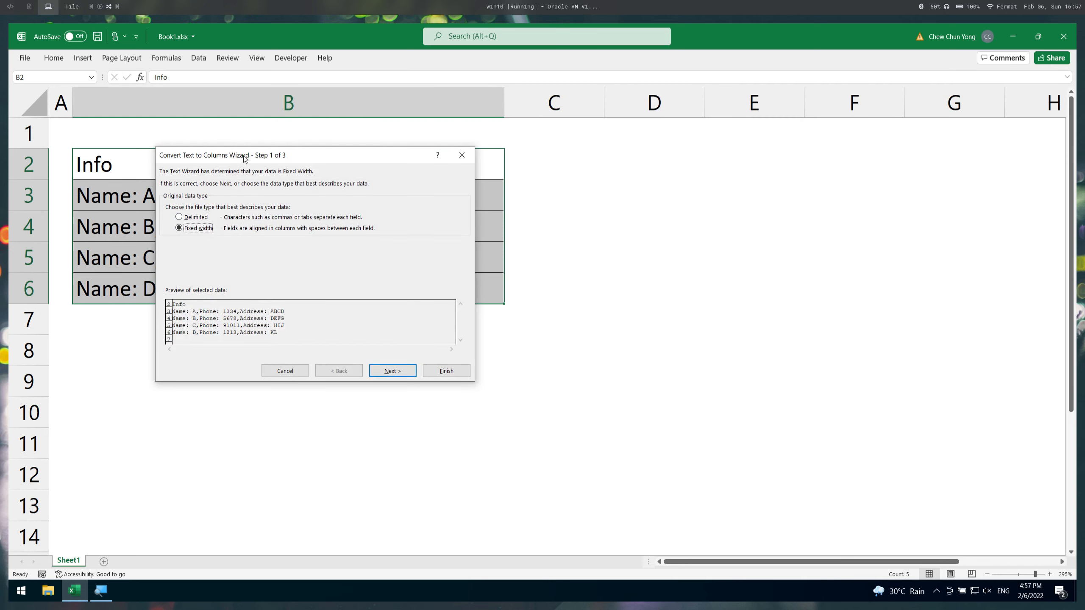
{"action": "left_click_drag", "start_coordinate": [245, 157], "coordinate": [481, 203]}
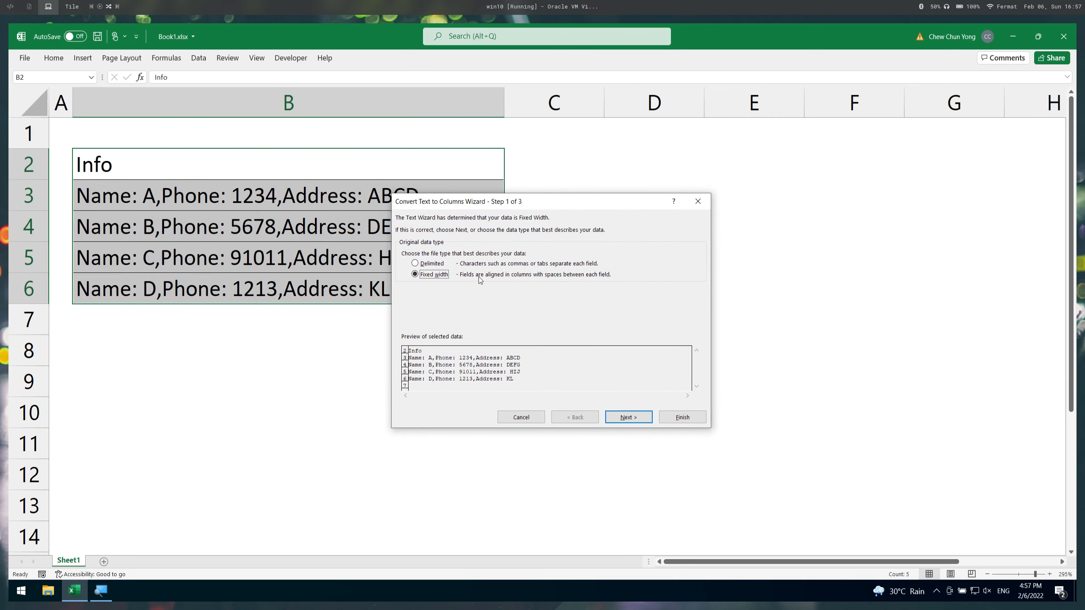
{"action": "key", "text": "super+equal"}
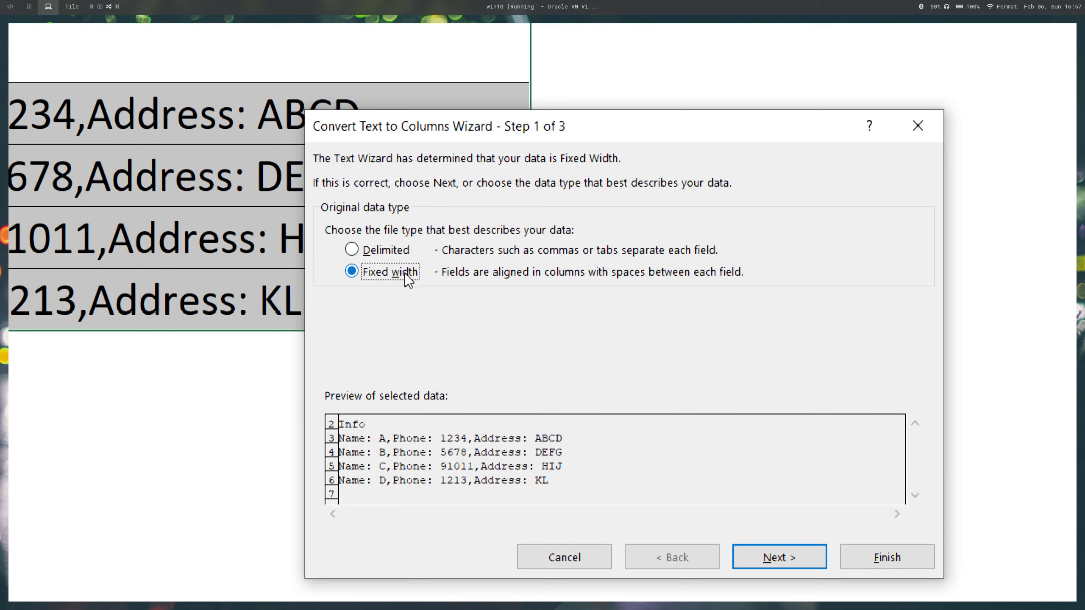
{"action": "left_click", "coordinate": [392, 252]}
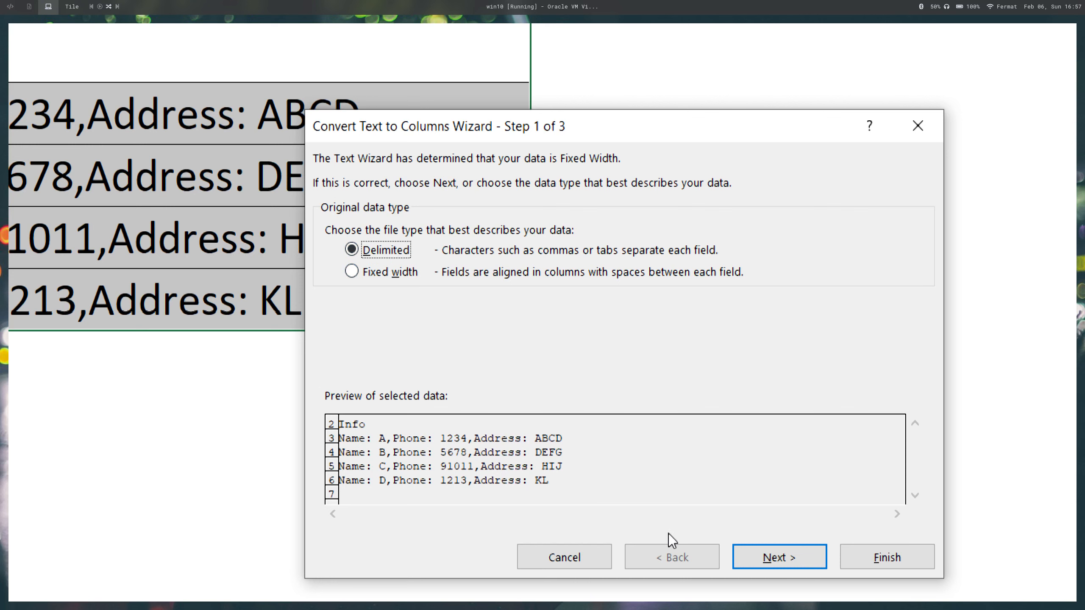
{"action": "left_click", "coordinate": [765, 556]}
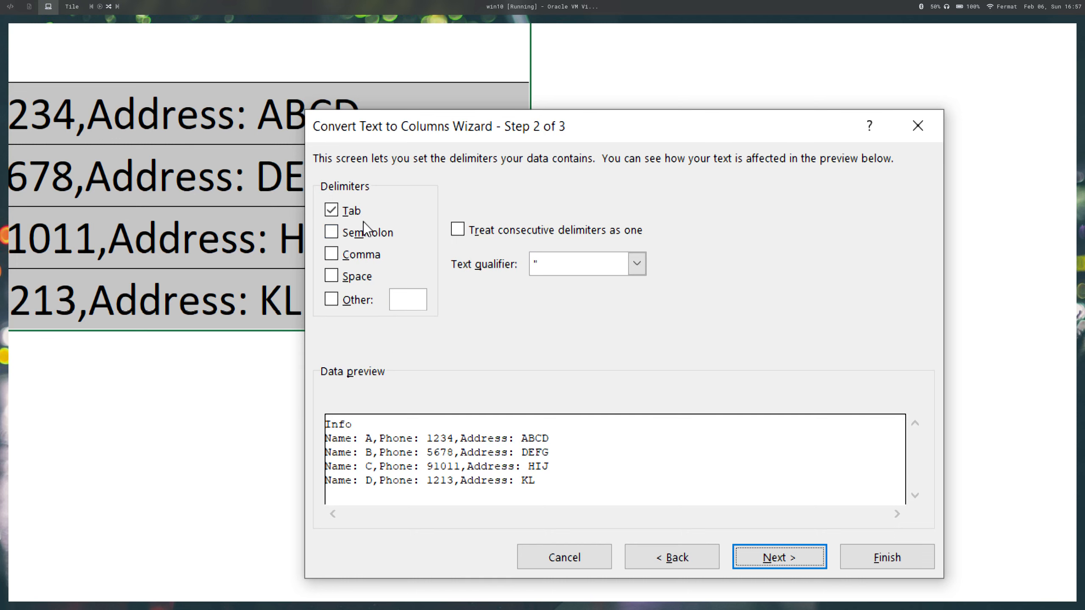
Step: Split the data by comma instead of tab, keeping the General format for every column and $B$2 as destination
{"action": "left_click", "coordinate": [348, 215]}
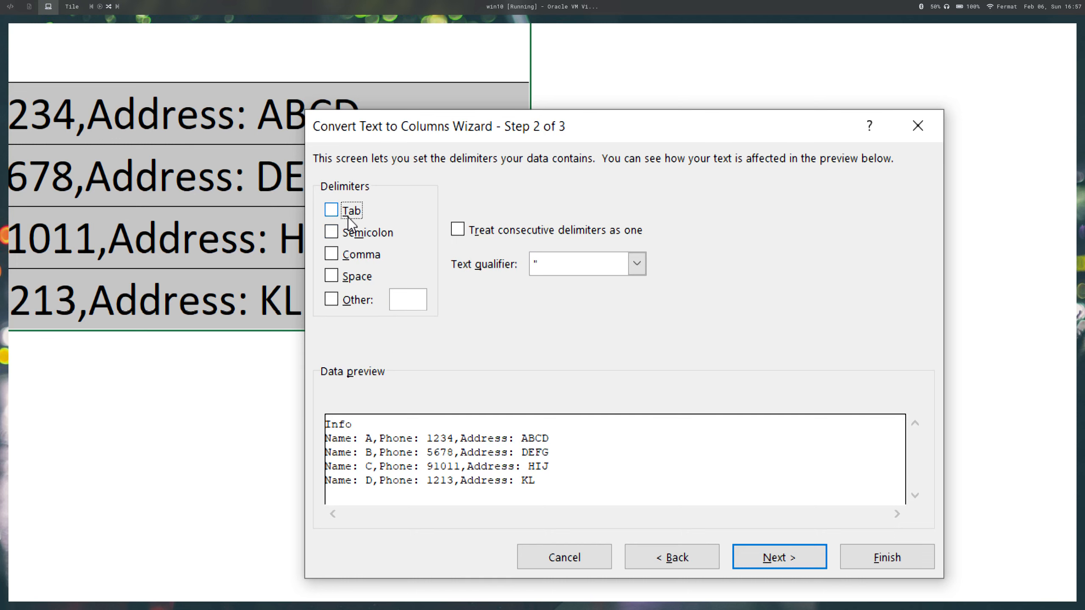
{"action": "left_click", "coordinate": [349, 253]}
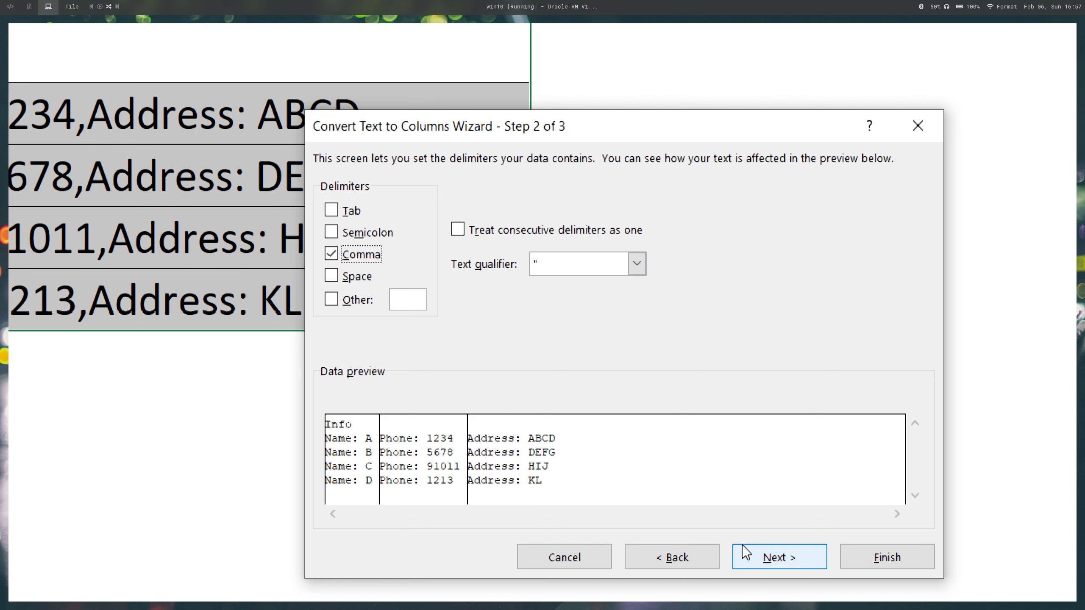
{"action": "left_click", "coordinate": [763, 559]}
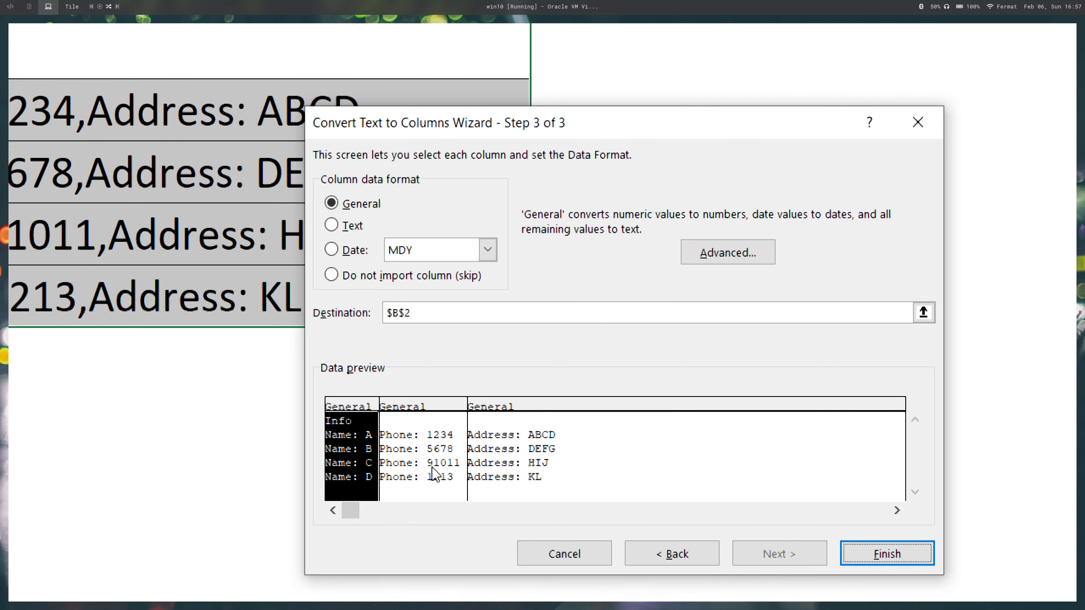
{"action": "left_click", "coordinate": [436, 404]}
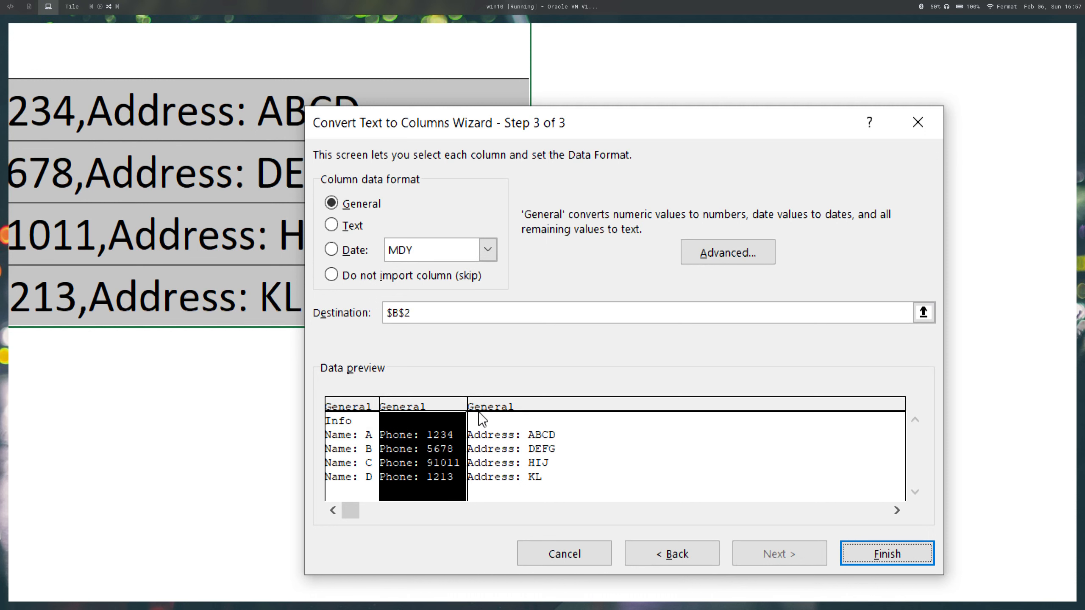
{"action": "left_click", "coordinate": [498, 411]}
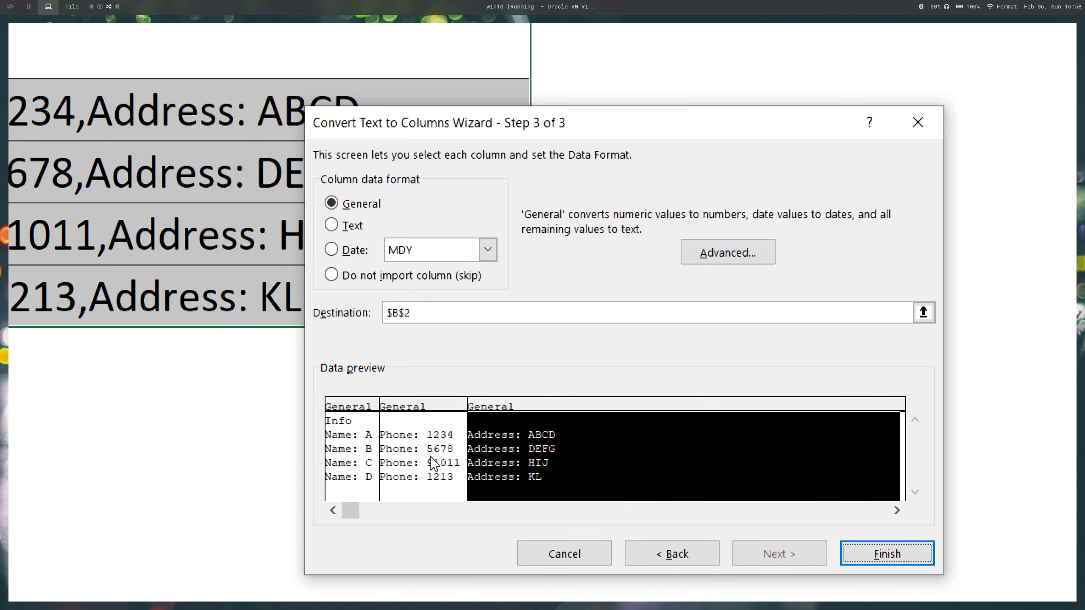
{"action": "left_click", "coordinate": [871, 553]}
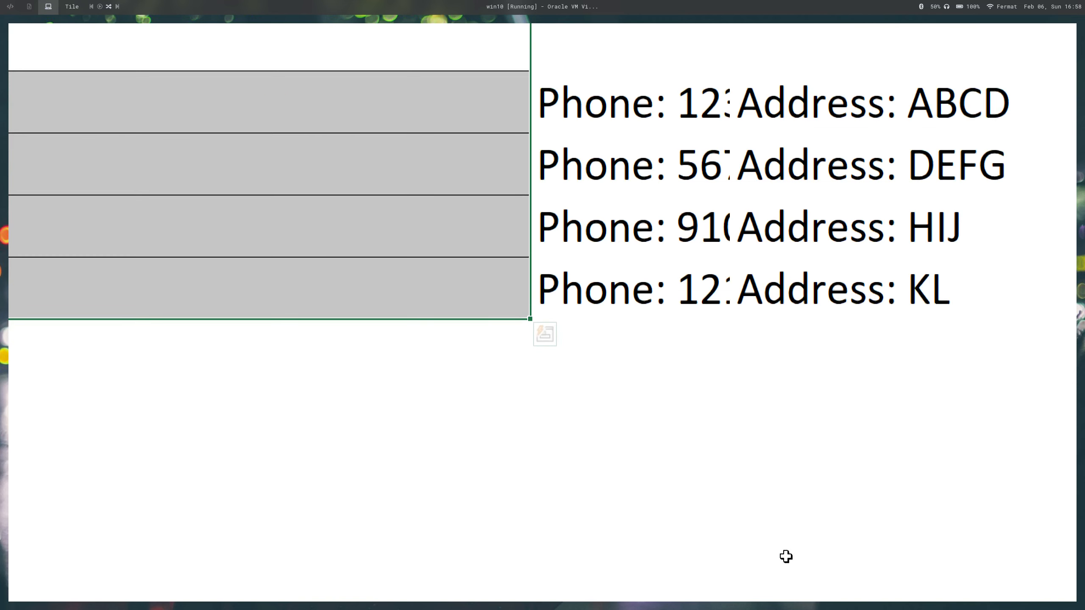
Step: Autofit the widths of columns B to D to their contents
{"action": "key", "text": "super+minus"}
{"action": "key", "text": "super+minus"}
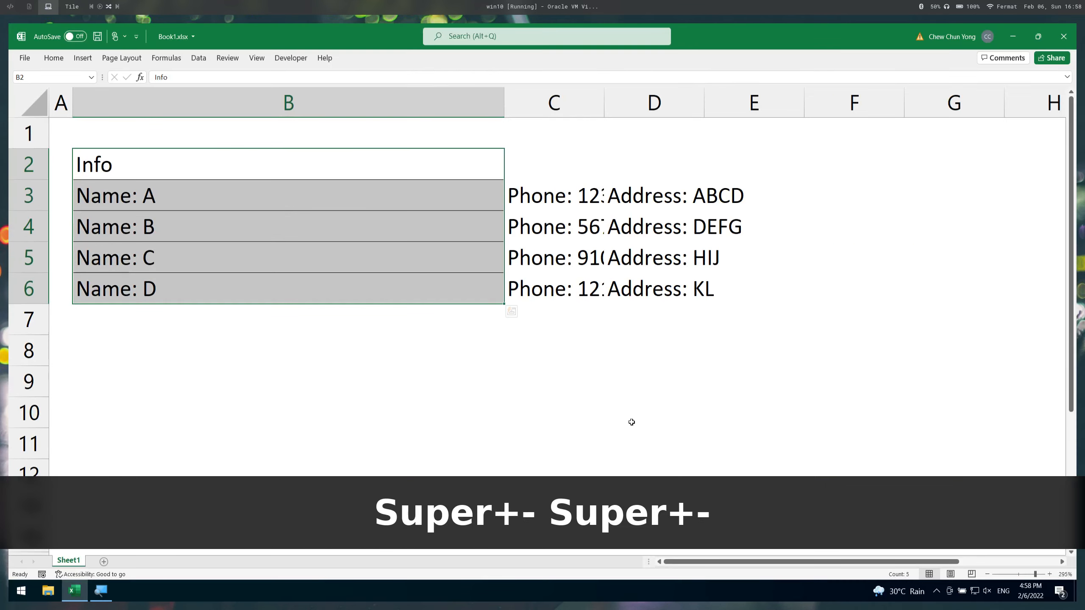
{"action": "left_click_drag", "start_coordinate": [472, 106], "coordinate": [639, 102]}
{"action": "double_click", "coordinate": [503, 111]}
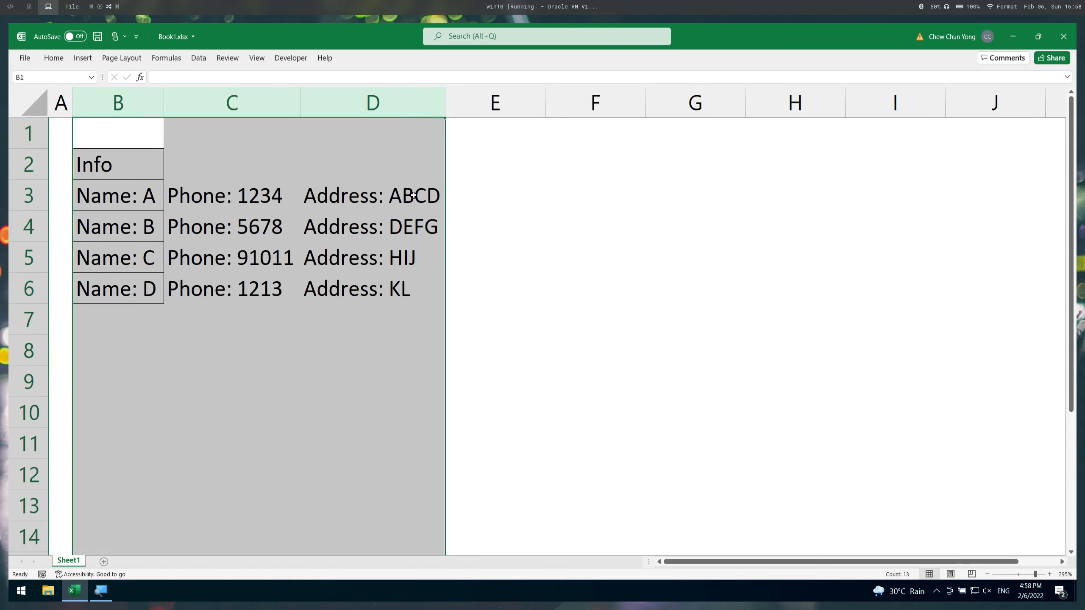
Step: Apply all borders to the split data in B3:D6
{"action": "left_click", "coordinate": [128, 209]}
{"action": "key", "text": "ctrl+shift+Right"}
{"action": "key", "text": "ctrl+shift+Down"}
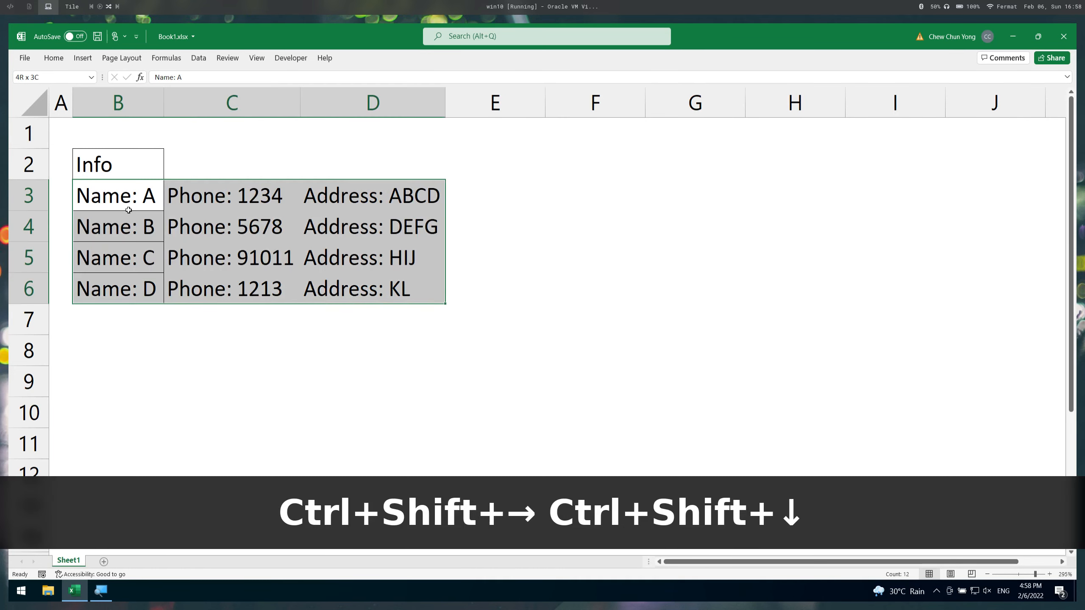
{"action": "key", "text": "alt"}
{"action": "key", "text": "h"}
{"action": "key", "text": "b"}
{"action": "key", "text": "a"}
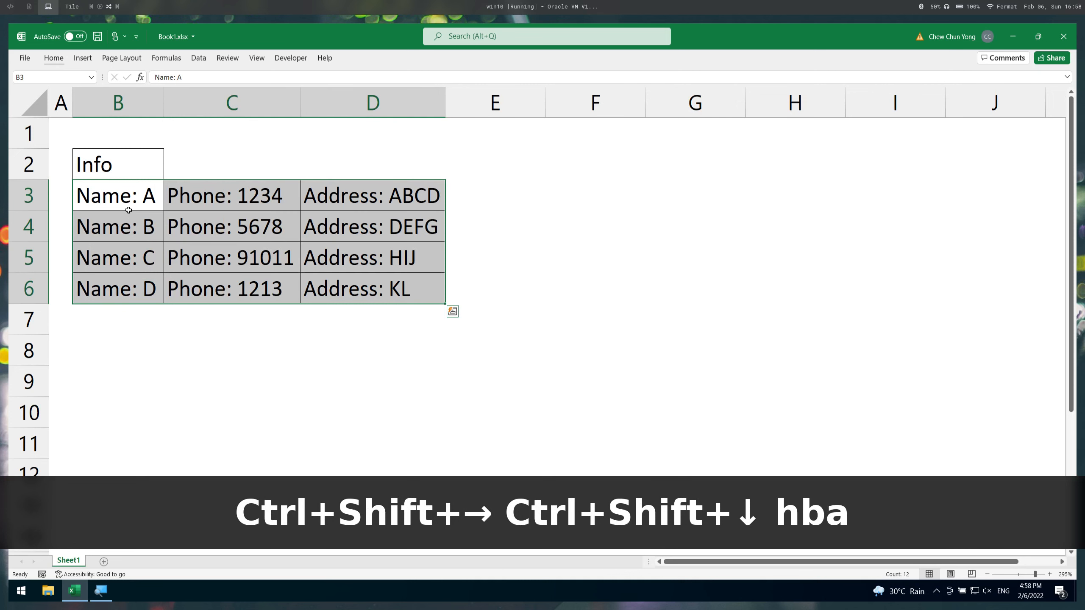
{"action": "left_click", "coordinate": [160, 216]}
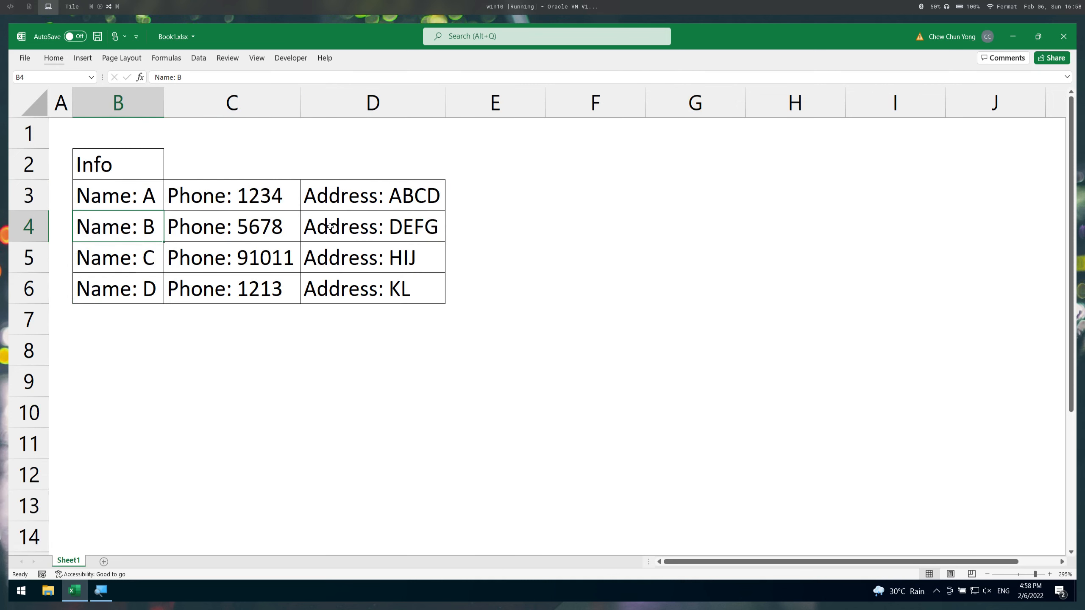
{"action": "left_click_drag", "start_coordinate": [356, 196], "coordinate": [368, 282]}
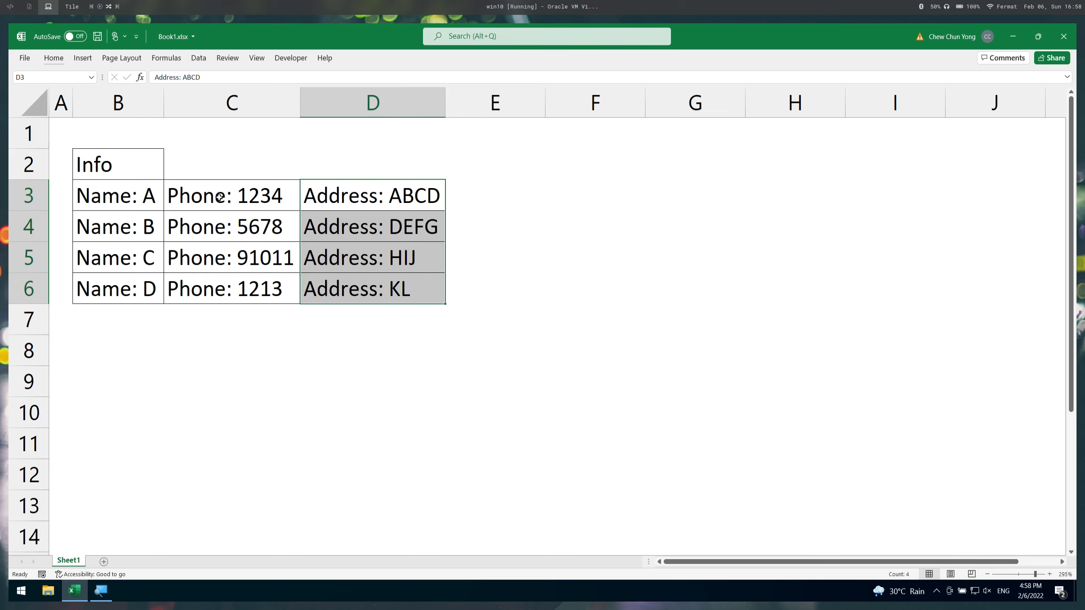
{"action": "left_click", "coordinate": [219, 209]}
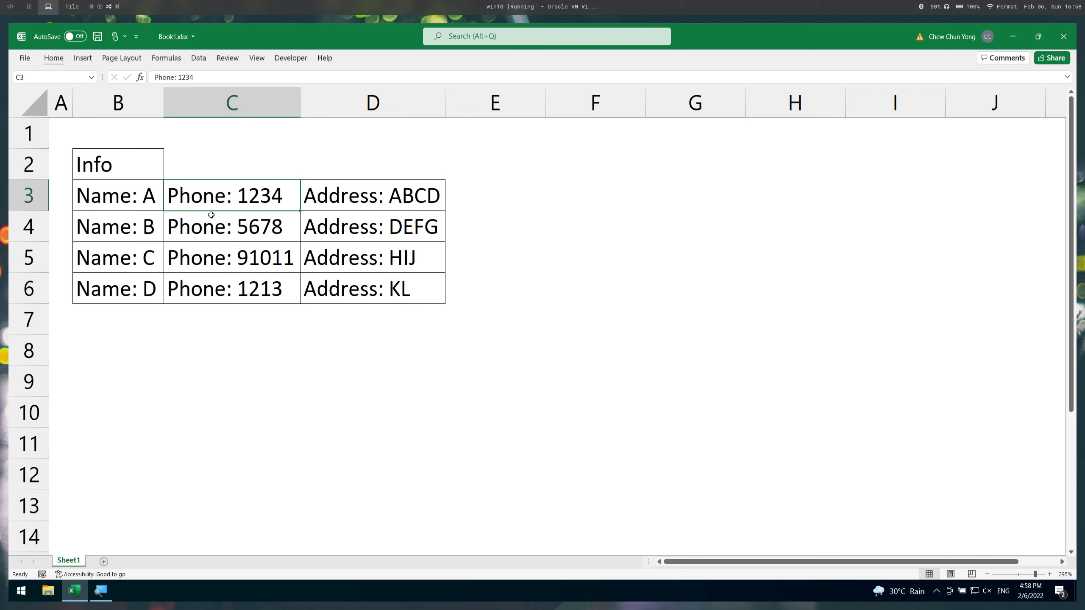
Step: Try to remove "Name:" from cells B3:B6 by replacing all occurrences with an empty replacement
{"action": "left_click_drag", "start_coordinate": [144, 193], "coordinate": [155, 285]}
{"action": "key", "text": "ctrl+h"}
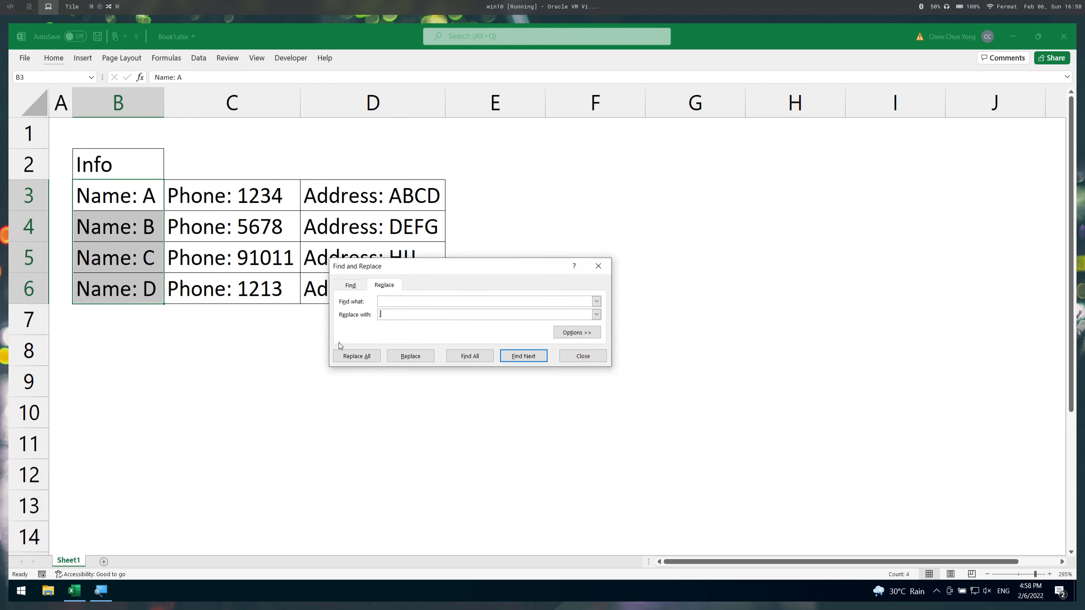
{"action": "key", "text": "shift+Tab"}
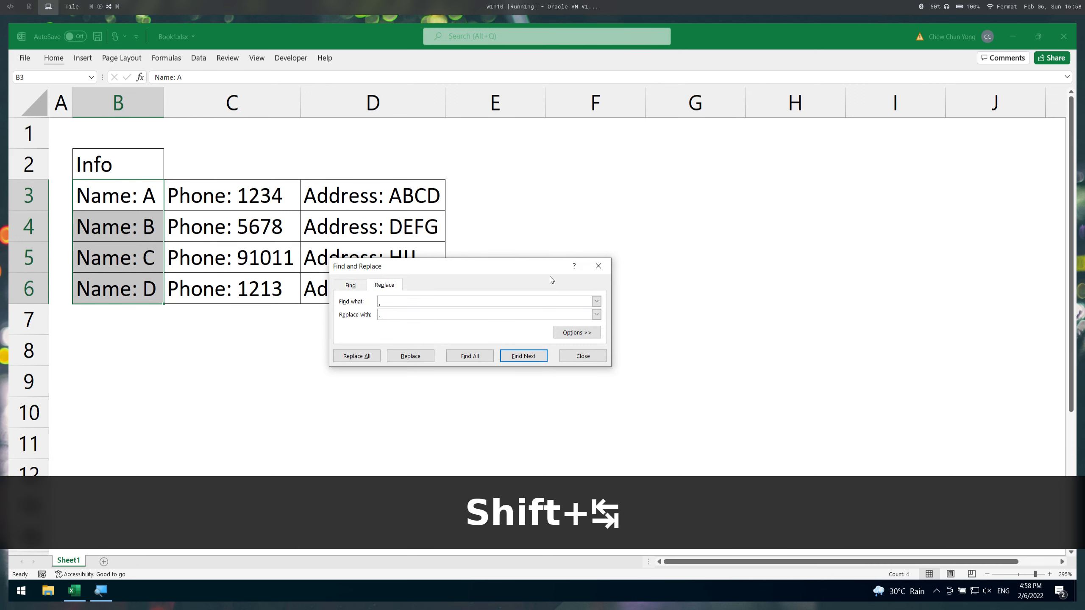
{"action": "key", "text": "BackSpace"}
{"action": "key", "text": "BackSpace"}
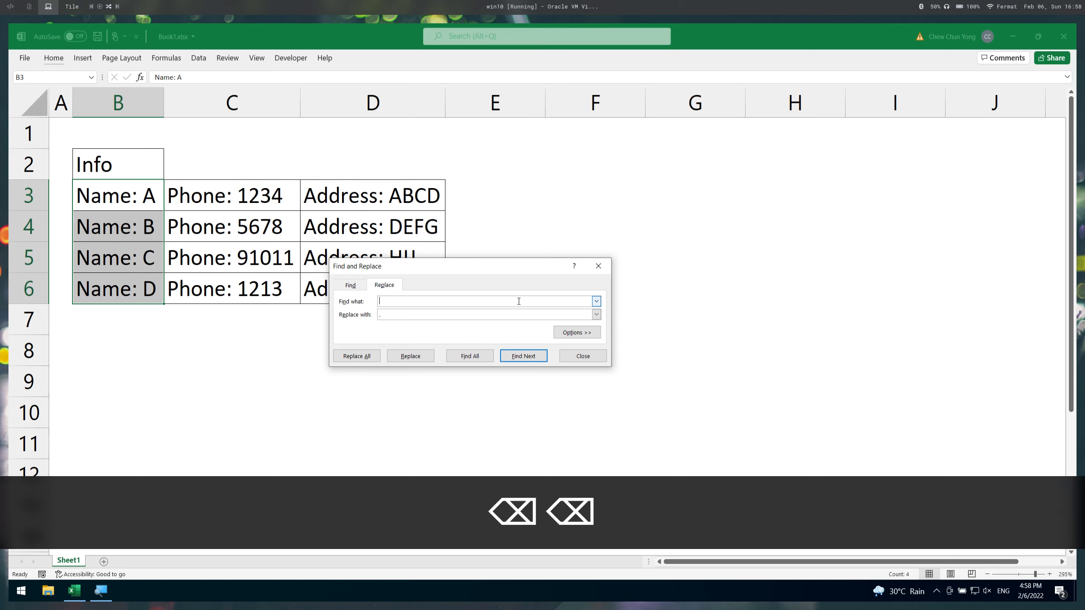
{"action": "type", "text": "Name"}
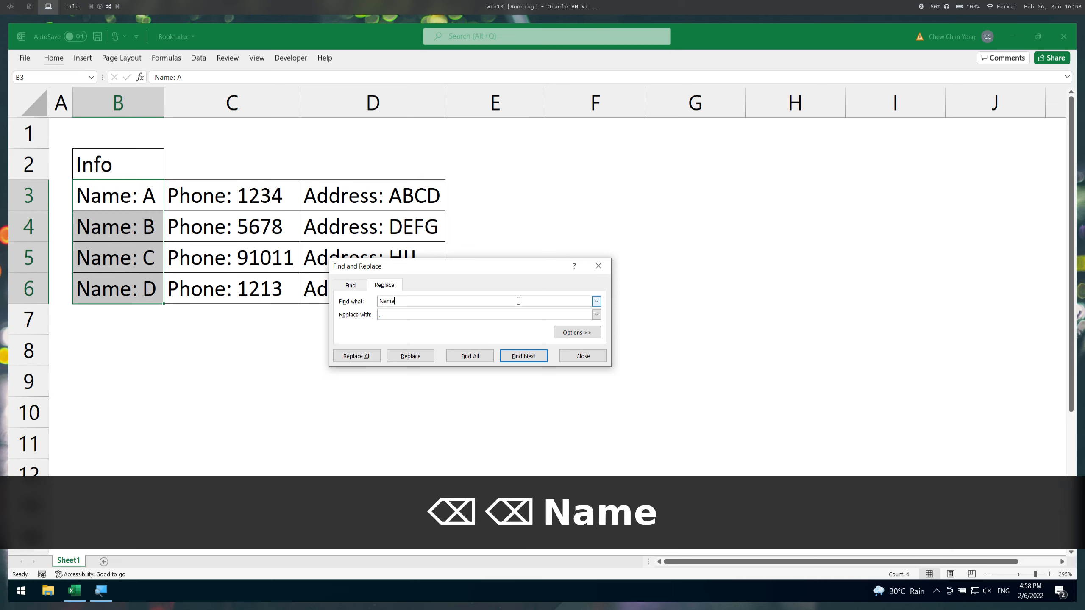
{"action": "type", "text": ":"}
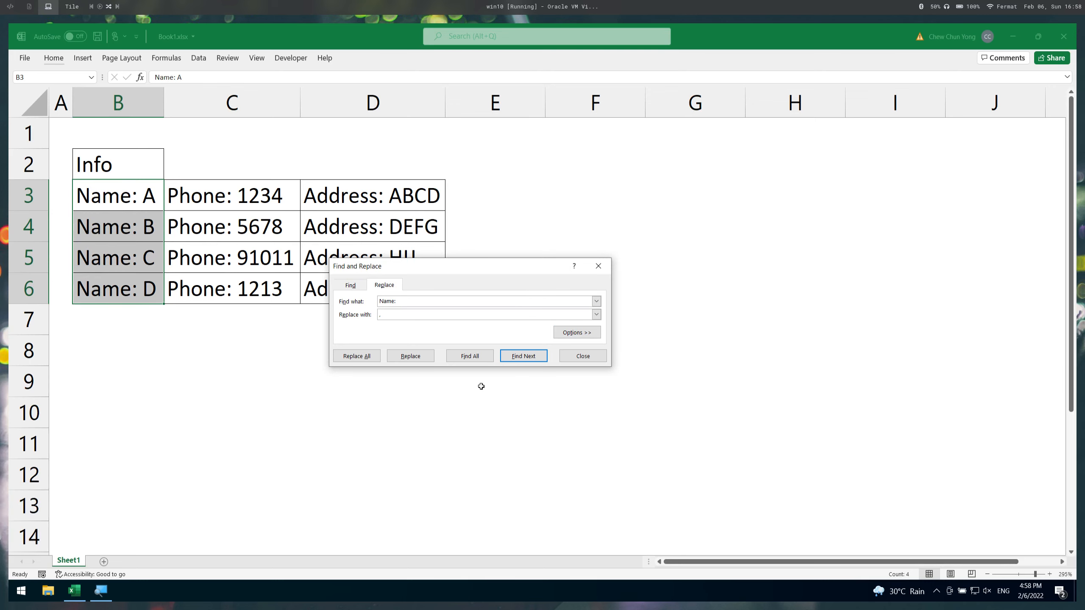
{"action": "key", "text": "Tab"}
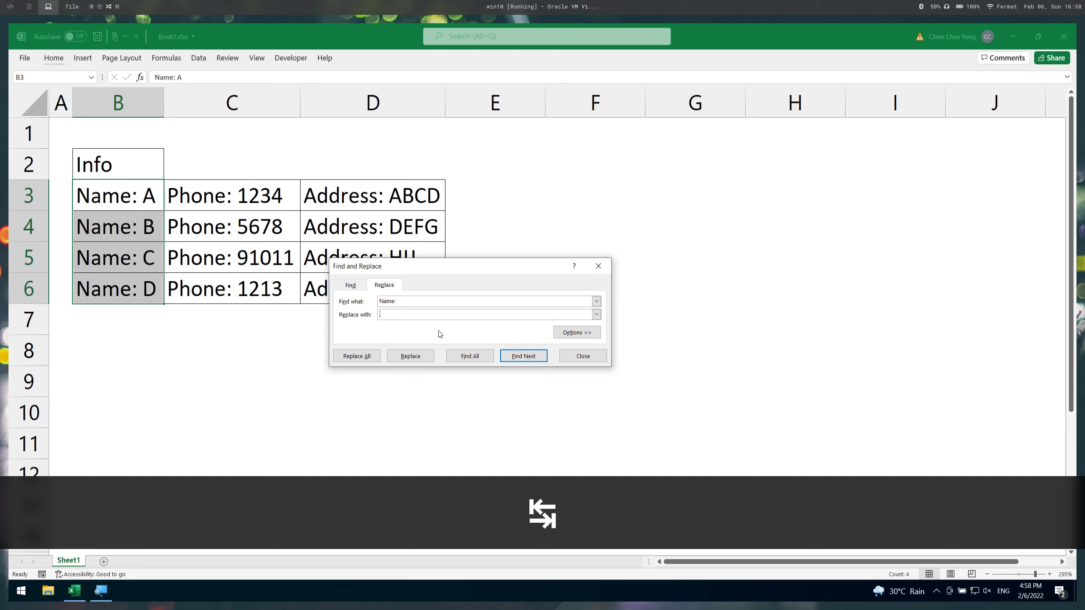
{"action": "key", "text": "BackSpace"}
{"action": "key", "text": "BackSpace"}
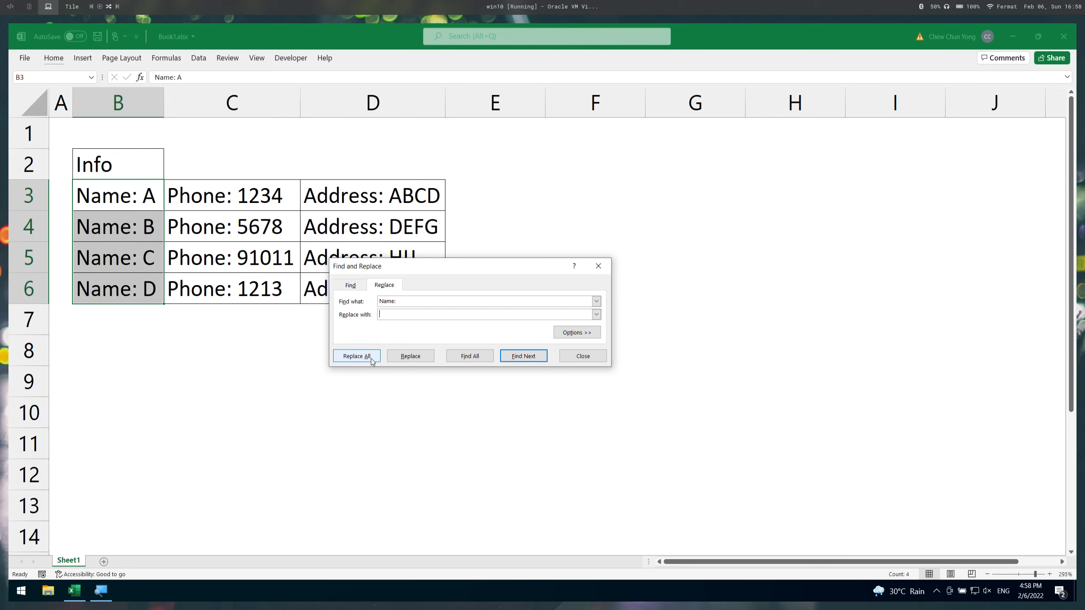
{"action": "left_click", "coordinate": [372, 358]}
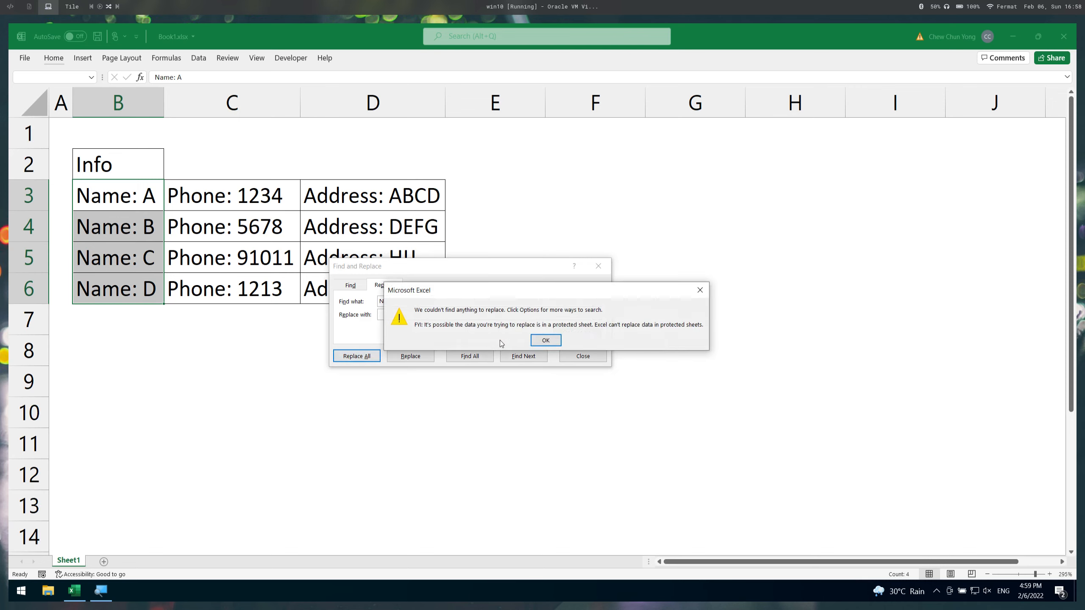
{"action": "left_click", "coordinate": [545, 340]}
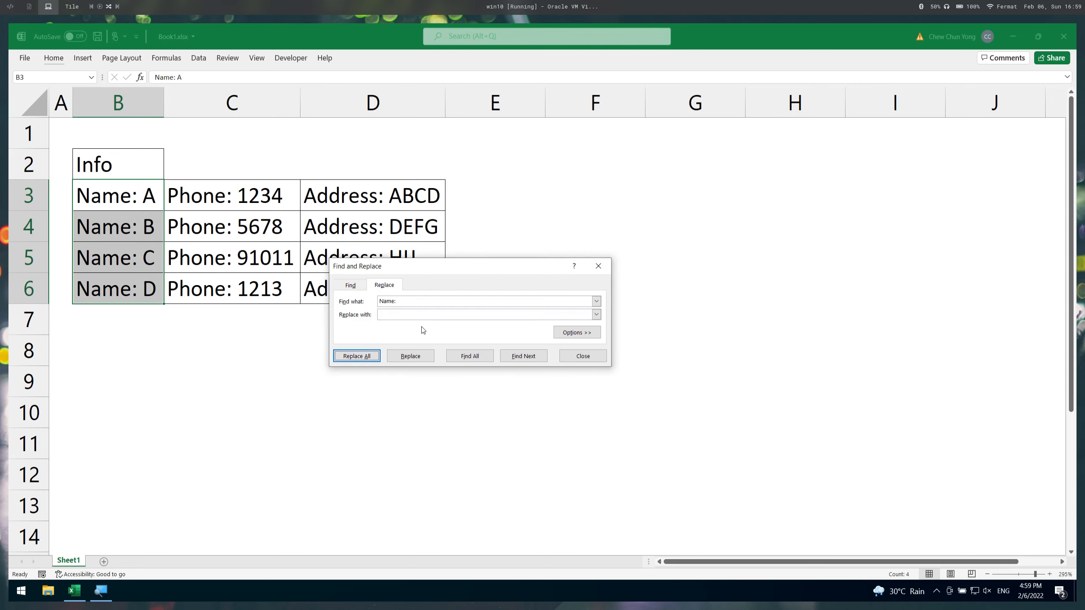
Step: Re-enter the colon and a trailing space in the "Name: " search text, retry replacing all, and close Find and Replace
{"action": "left_click", "coordinate": [427, 303]}
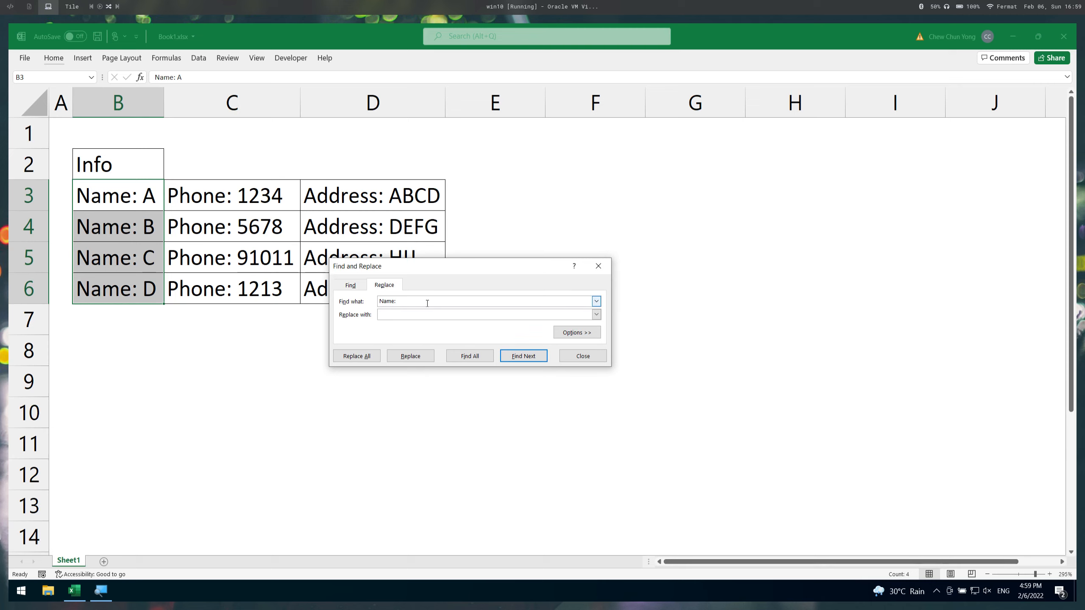
{"action": "key", "text": "BackSpace"}
{"action": "key", "text": "BackSpace"}
{"action": "type", "text": ":"}
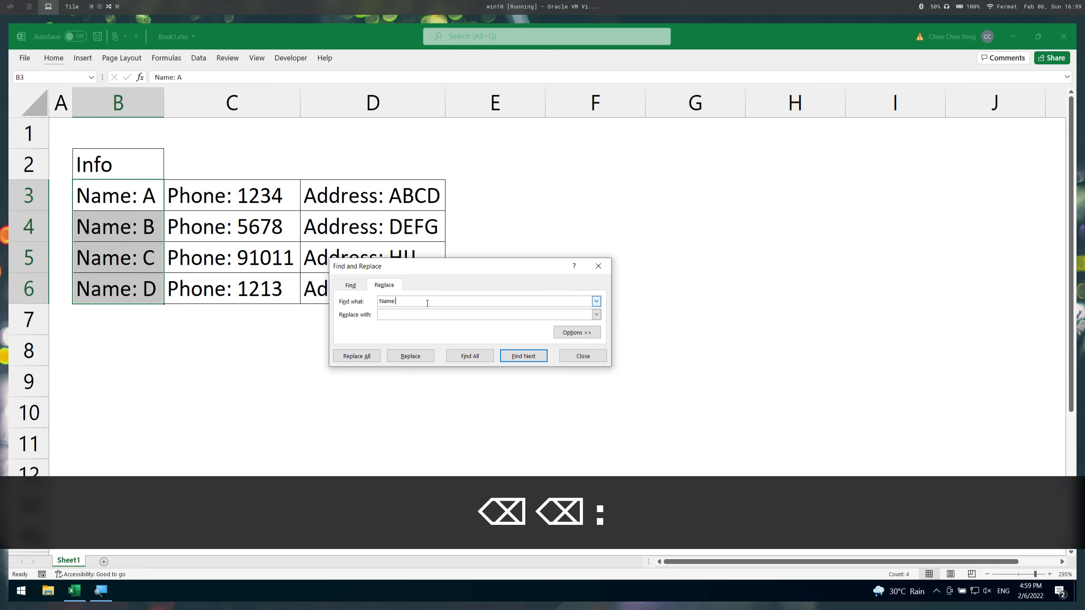
{"action": "left_click", "coordinate": [367, 360]}
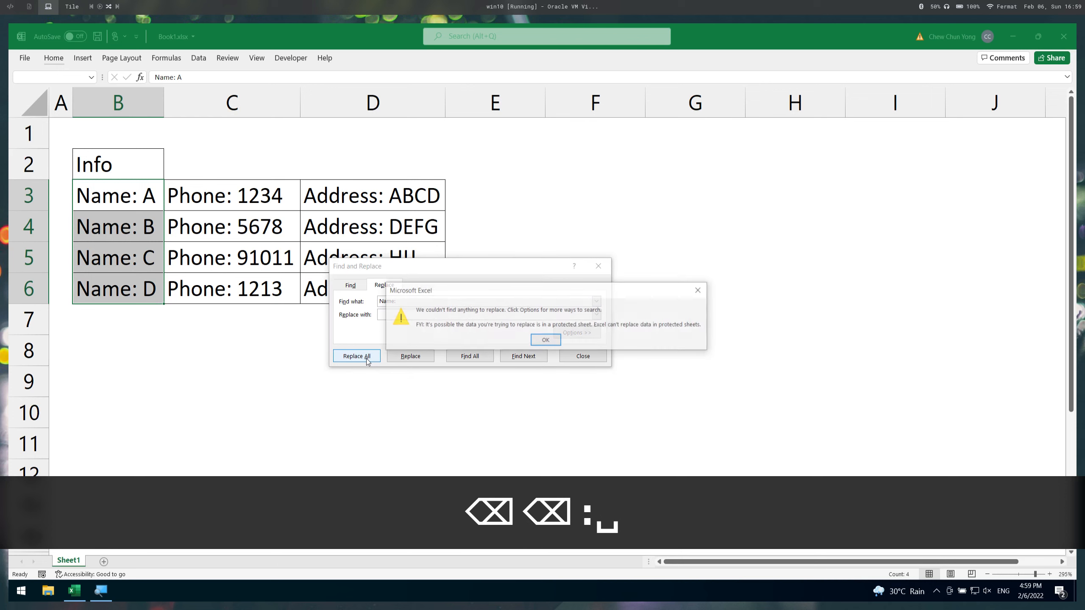
{"action": "left_click", "coordinate": [546, 340]}
{"action": "left_click", "coordinate": [570, 334]}
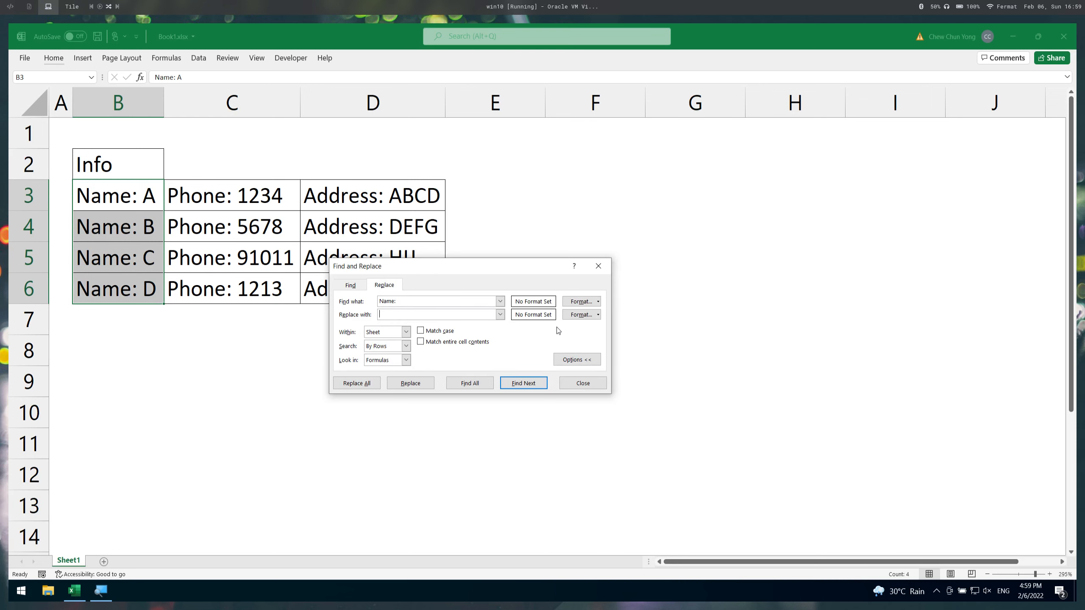
{"action": "left_click", "coordinate": [584, 384]}
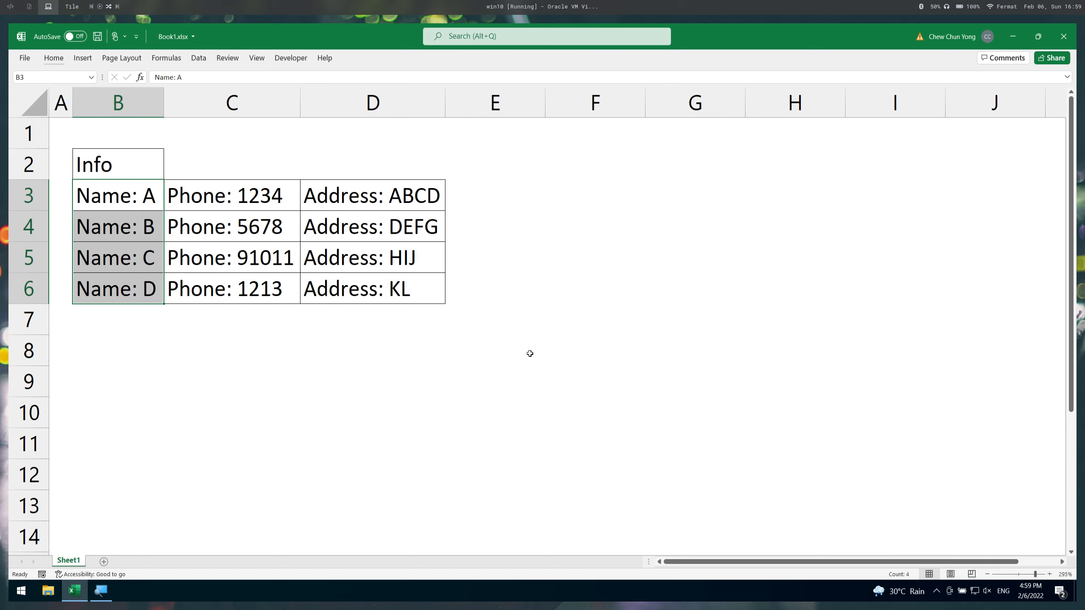
Step: Copy the "Name: " prefix, including its trailing space, from the contents of cell B3 without editing the cell
{"action": "left_click", "coordinate": [203, 78]}
{"action": "key", "text": "shift+Left"}
{"action": "key", "text": "shift+Left"}
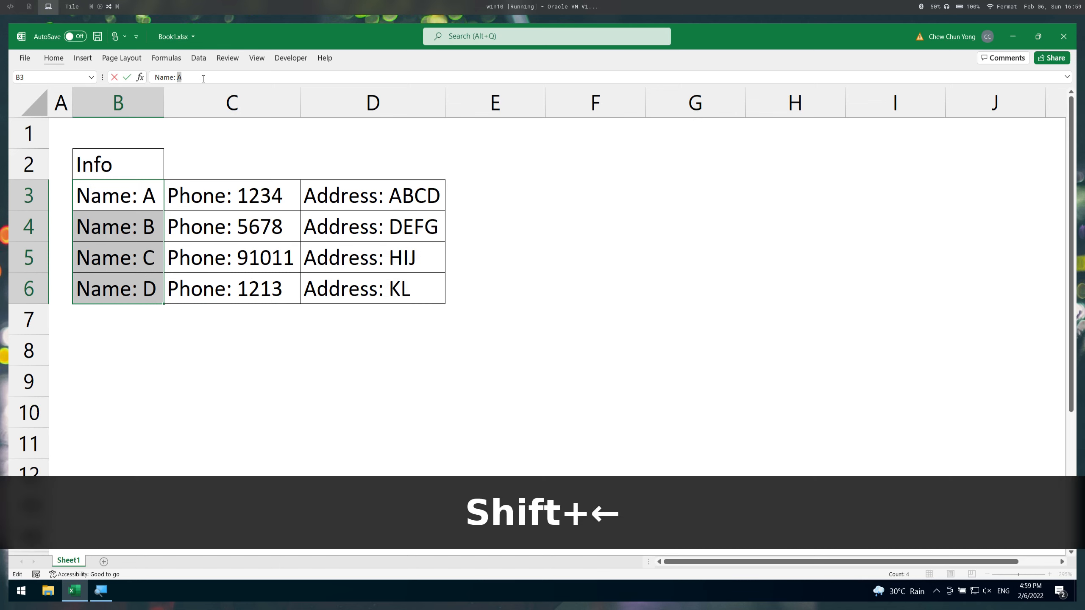
{"action": "key", "text": "shift+Home"}
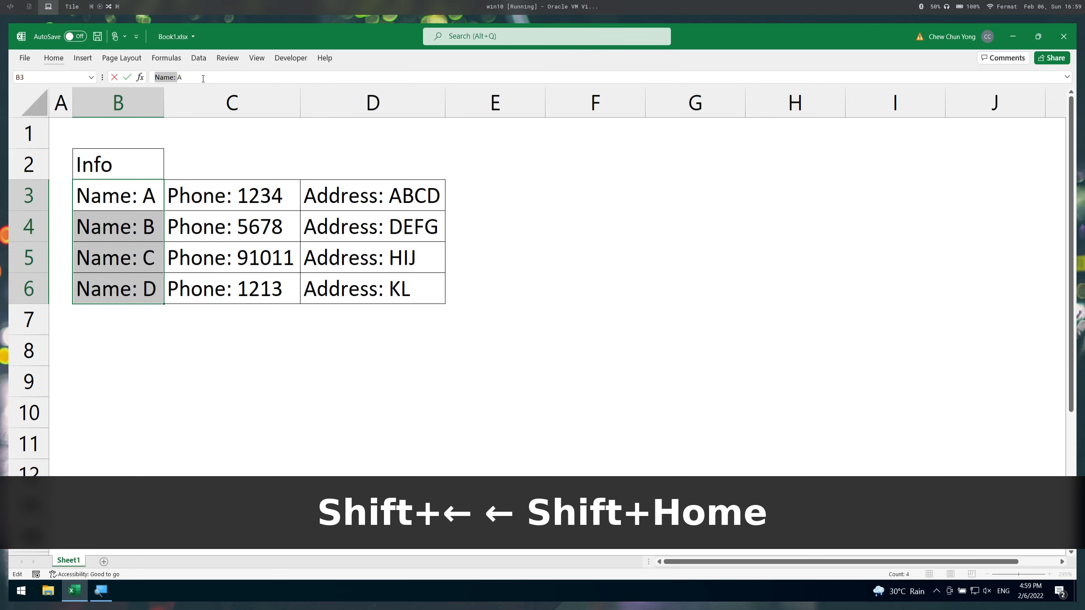
{"action": "key", "text": "ctrl+c"}
{"action": "key", "text": "ctrl+c"}
{"action": "key", "text": "Escape"}
{"action": "key", "text": "Escape"}
Step: Replace all occurrences of the copied "Name: " prefix in B3:B6 with nothing and close Find and Replace
{"action": "key", "text": "ctrl+h"}
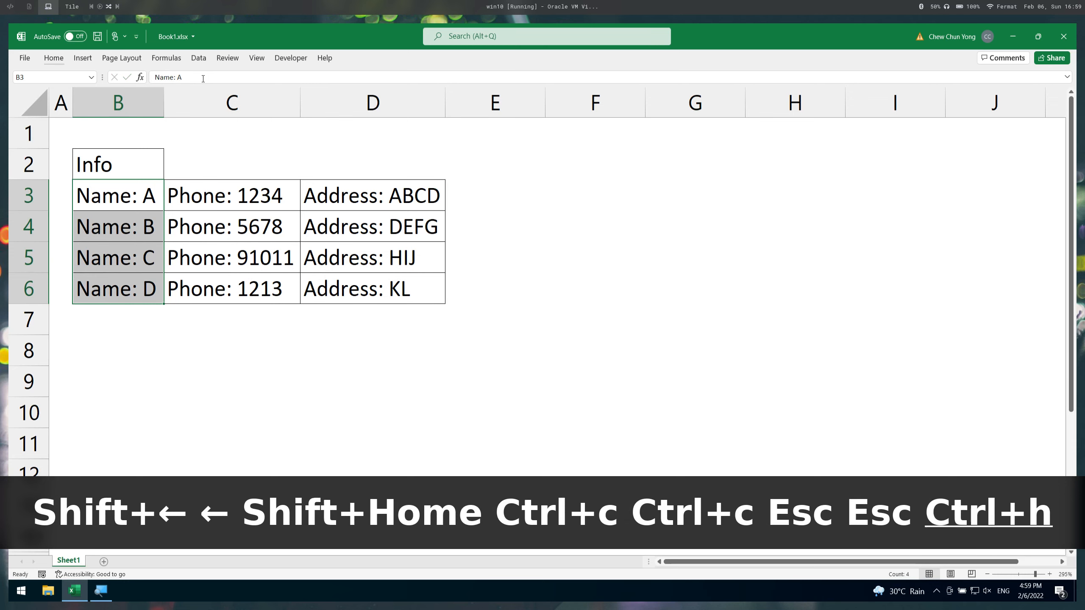
{"action": "key", "text": "shift+Tab"}
{"action": "key", "text": "ctrl+v"}
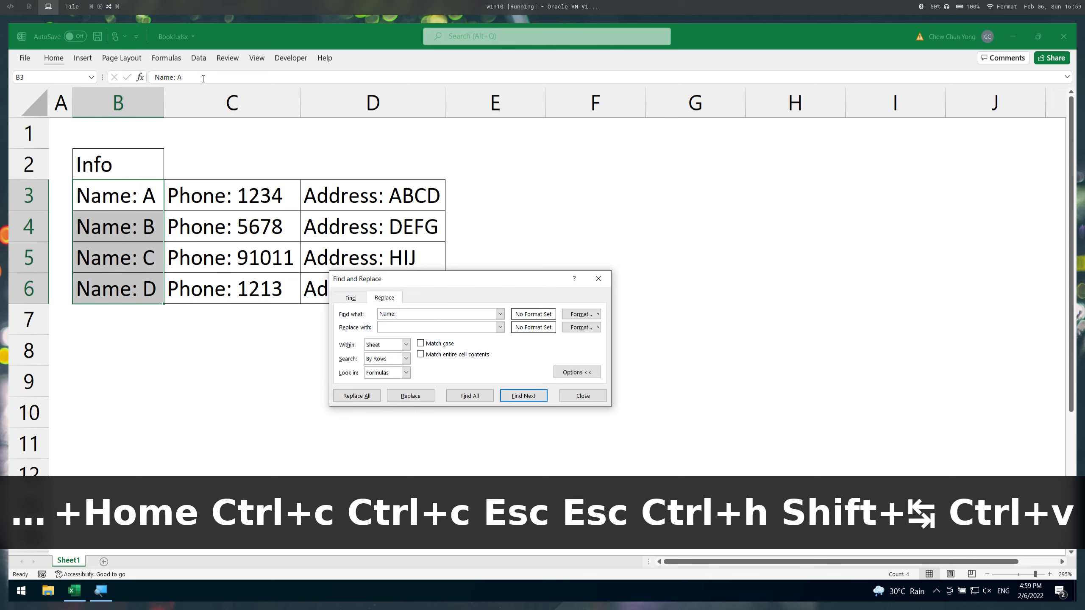
{"action": "key", "text": "Tab"}
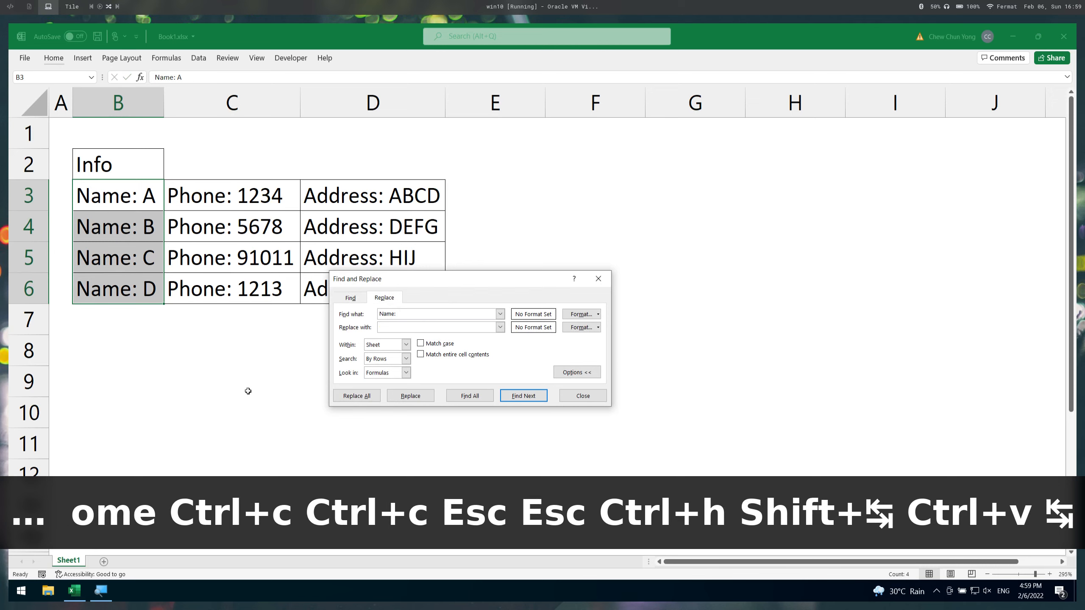
{"action": "left_click", "coordinate": [367, 397]}
{"action": "key", "text": "Escape"}
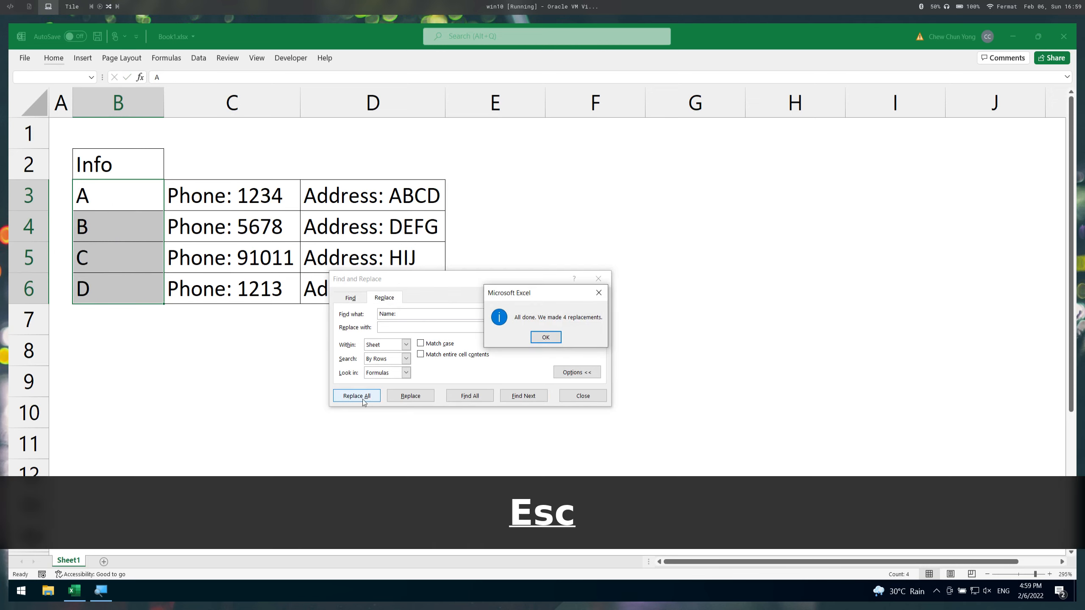
{"action": "key", "text": "Escape"}
Step: Replace all occurrences of "Phone: " in cells C3:C6 with nothing and close Find and Replace
{"action": "left_click", "coordinate": [231, 199]}
{"action": "key", "text": "ctrl+shift+Down"}
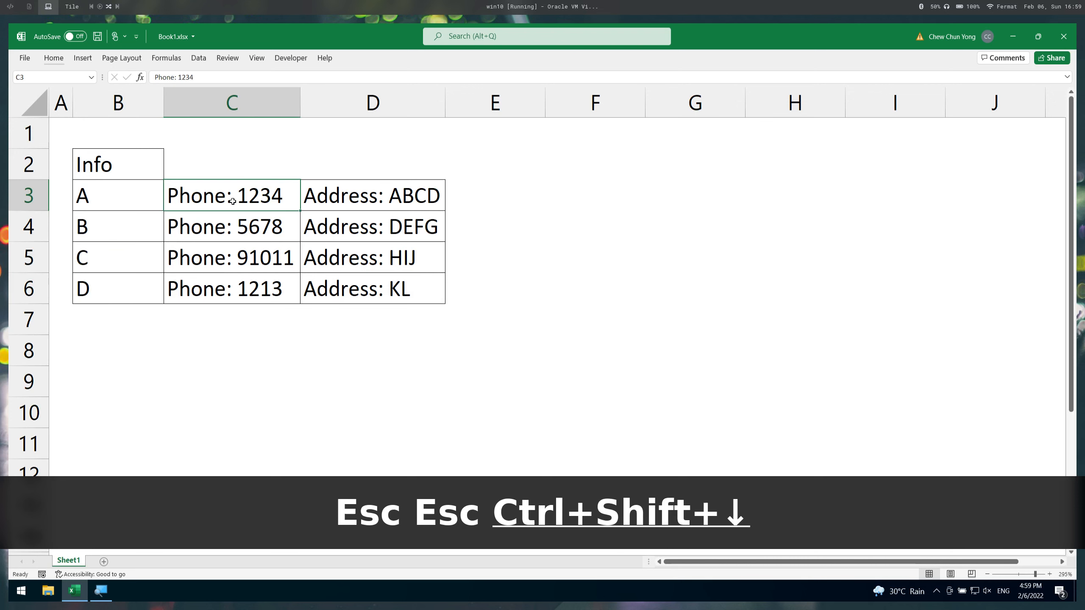
{"action": "key", "text": "ctrl+h"}
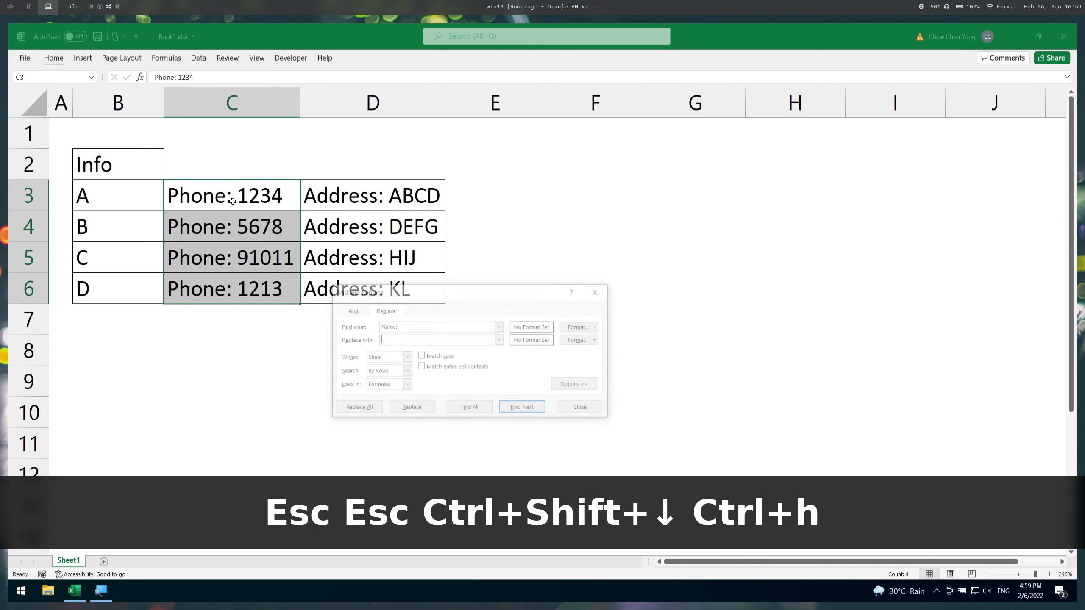
{"action": "key", "text": "shift+Tab"}
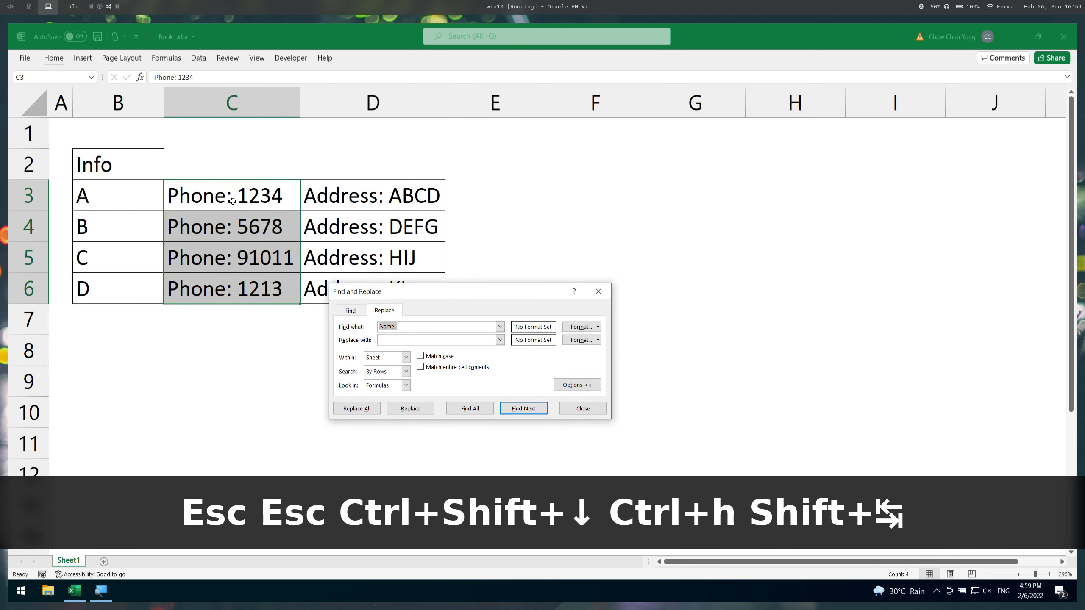
{"action": "type", "text": "Phone:"}
{"action": "key", "text": "Tab"}
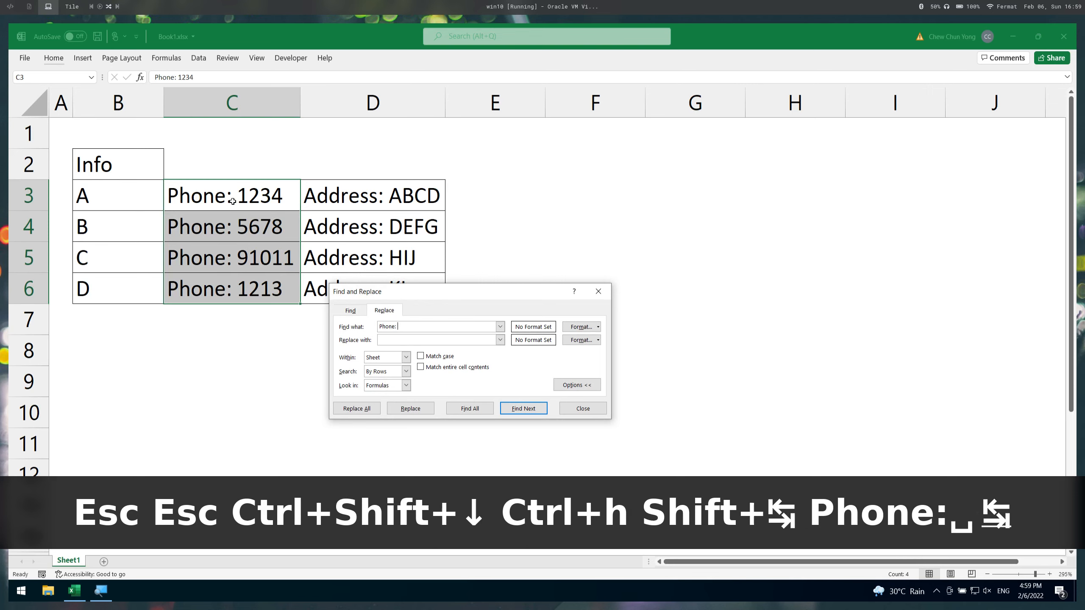
{"action": "key", "text": "Tab"}
{"action": "key", "text": "Tab"}
{"action": "key", "text": "Tab"}
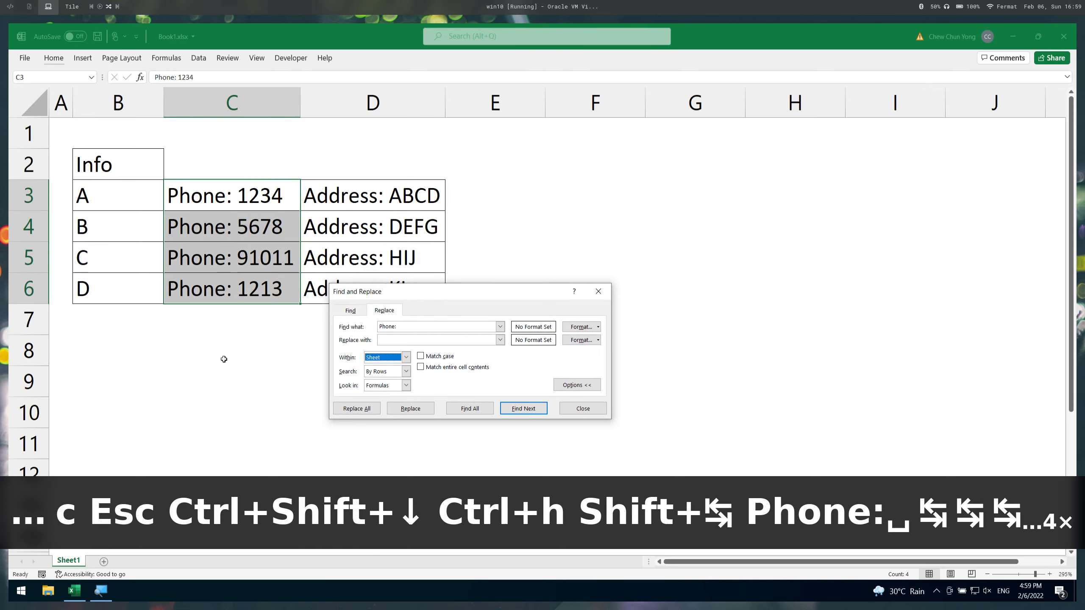
{"action": "left_click", "coordinate": [357, 409]}
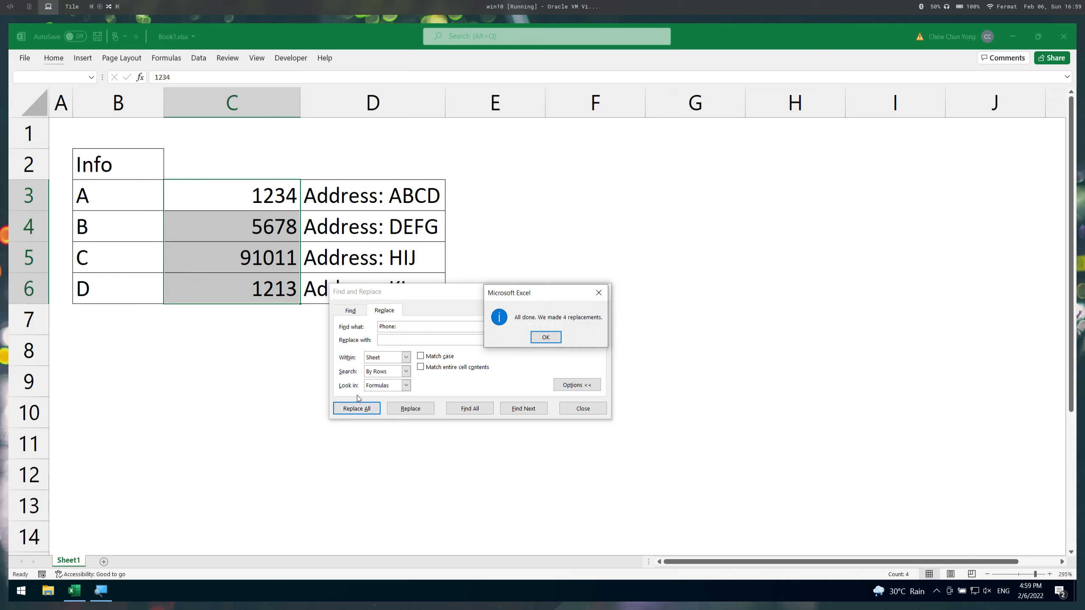
{"action": "key", "text": "Escape"}
{"action": "key", "text": "Escape"}
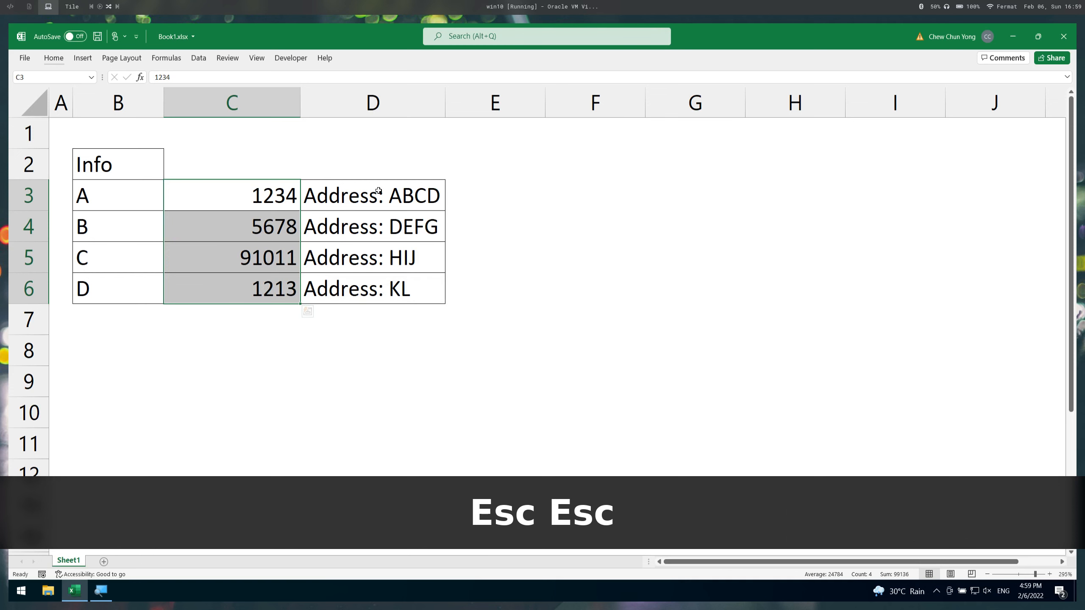
Step: Replace all occurrences of "Address: ", including its trailing space, in cells D3:D6 with nothing and close Find and Replace
{"action": "left_click_drag", "start_coordinate": [379, 191], "coordinate": [391, 286]}
{"action": "key", "text": "ctrl+h"}
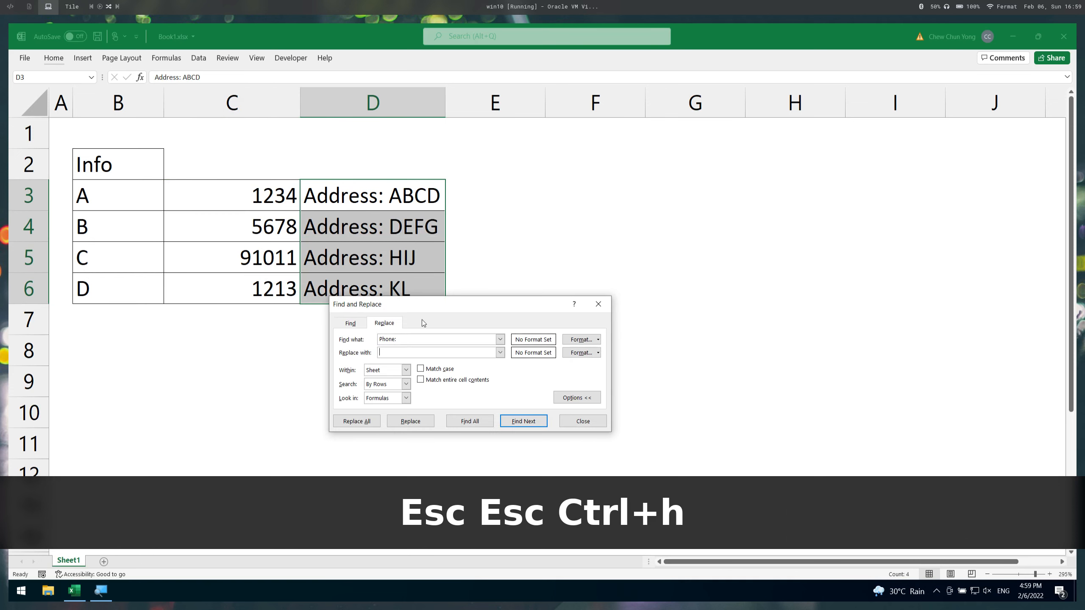
{"action": "left_click", "coordinate": [577, 397]}
{"action": "left_click", "coordinate": [410, 341]}
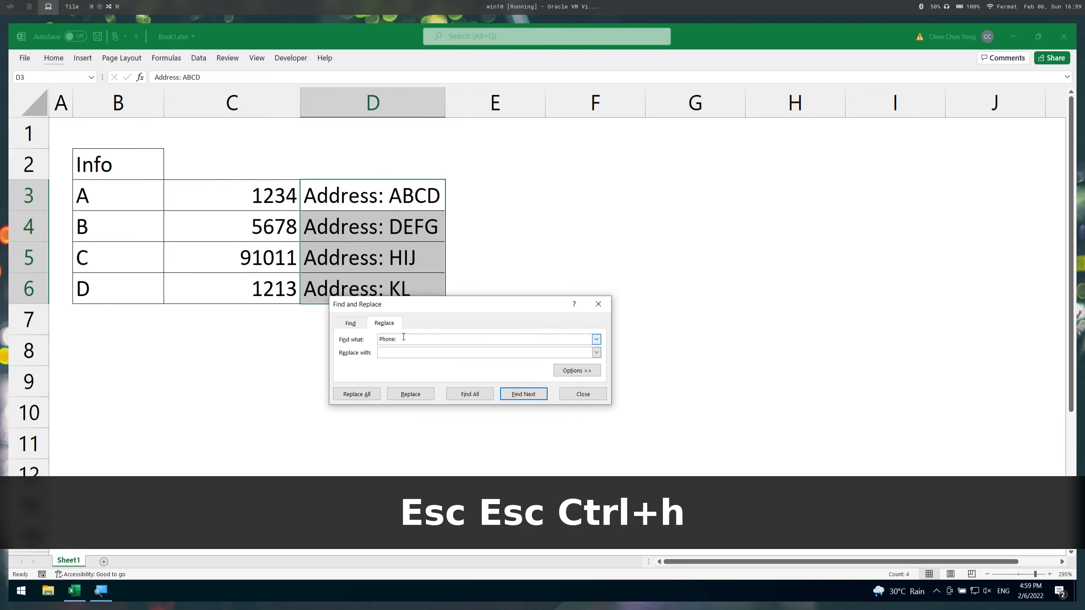
{"action": "key", "text": "Home"}
{"action": "key", "text": "ctrl+shift+Right"}
{"action": "key", "text": "shift+Left"}
{"action": "key", "text": "shift+Left"}
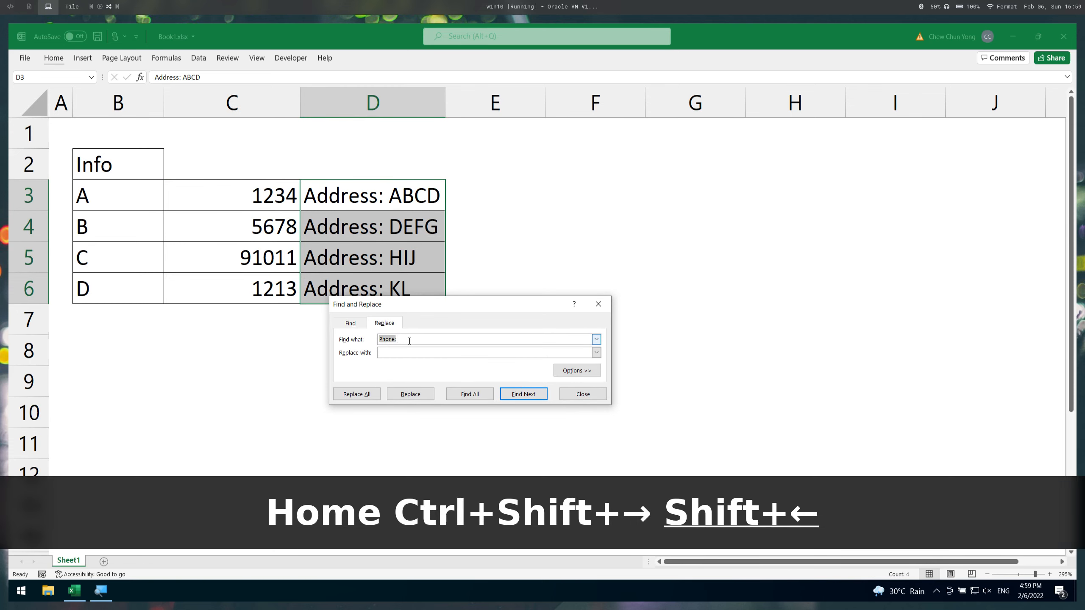
{"action": "type", "text": "Address:"}
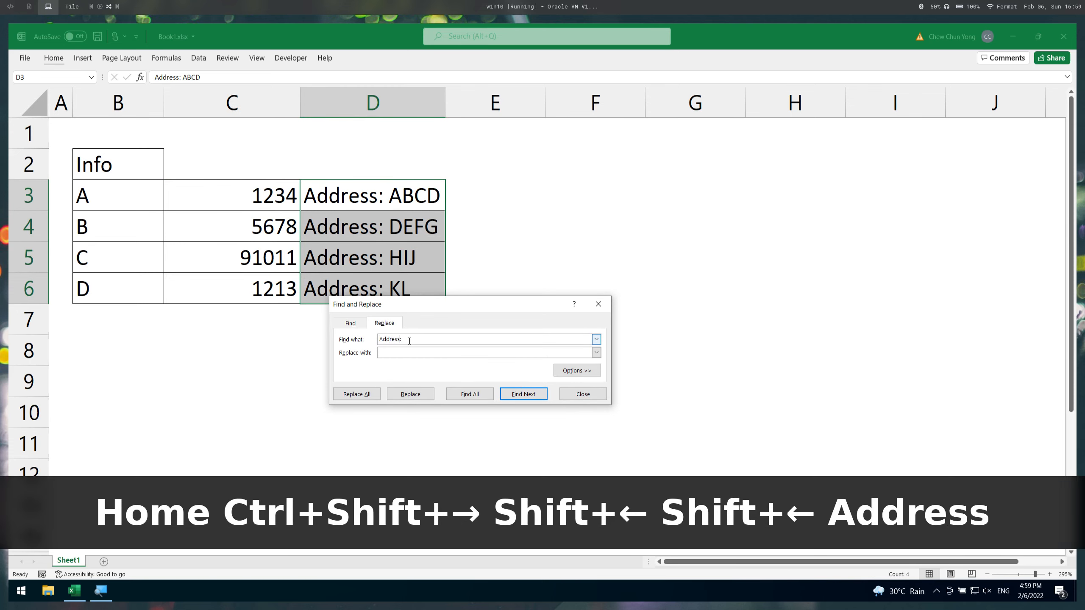
{"action": "left_click", "coordinate": [365, 395]}
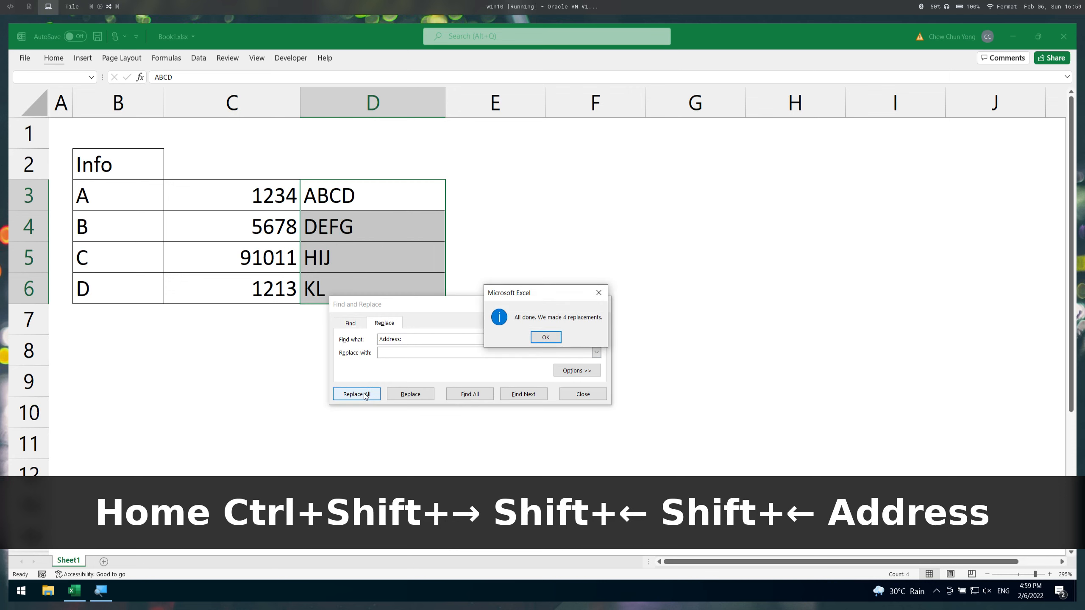
{"action": "left_click", "coordinate": [550, 339]}
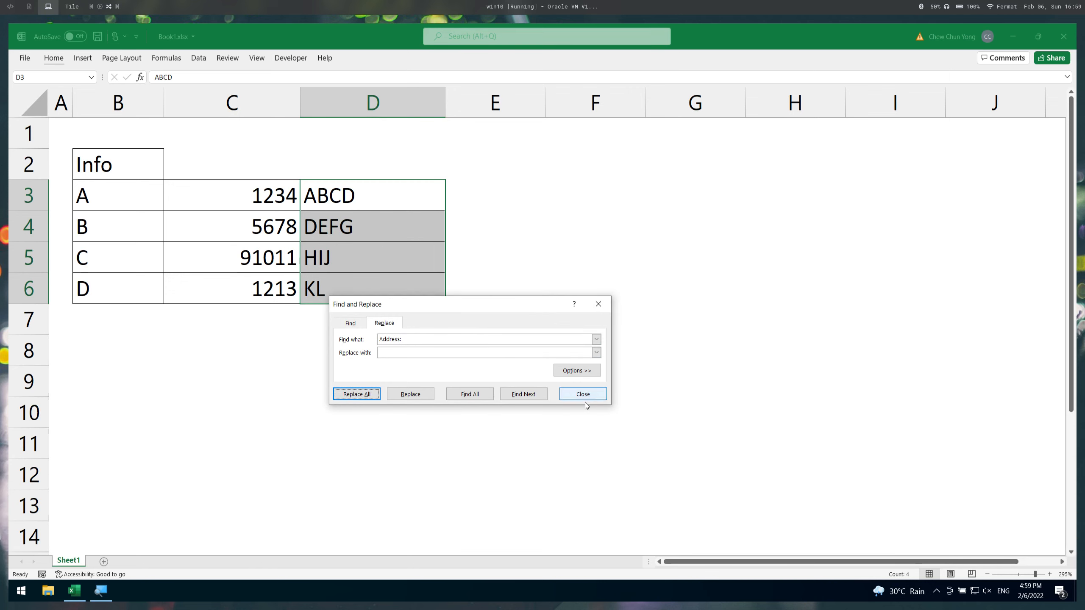
{"action": "left_click", "coordinate": [592, 392]}
Step: Enter the column headers Name, Phone and Address in cells B2, C2 and D2
{"action": "left_click", "coordinate": [147, 163]}
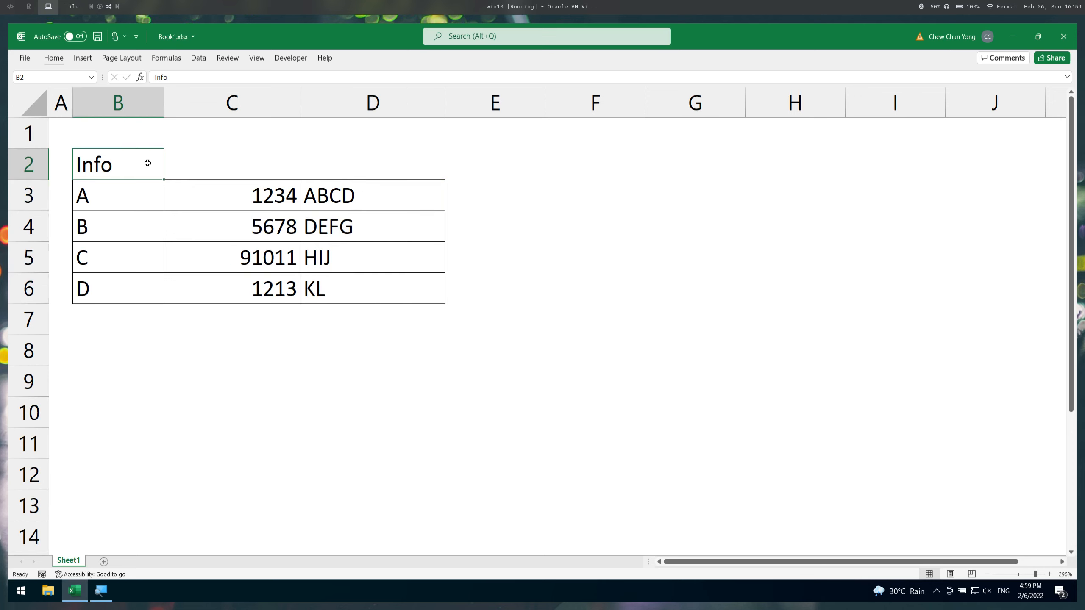
{"action": "type", "text": "NAme"}
{"action": "key", "text": "Right"}
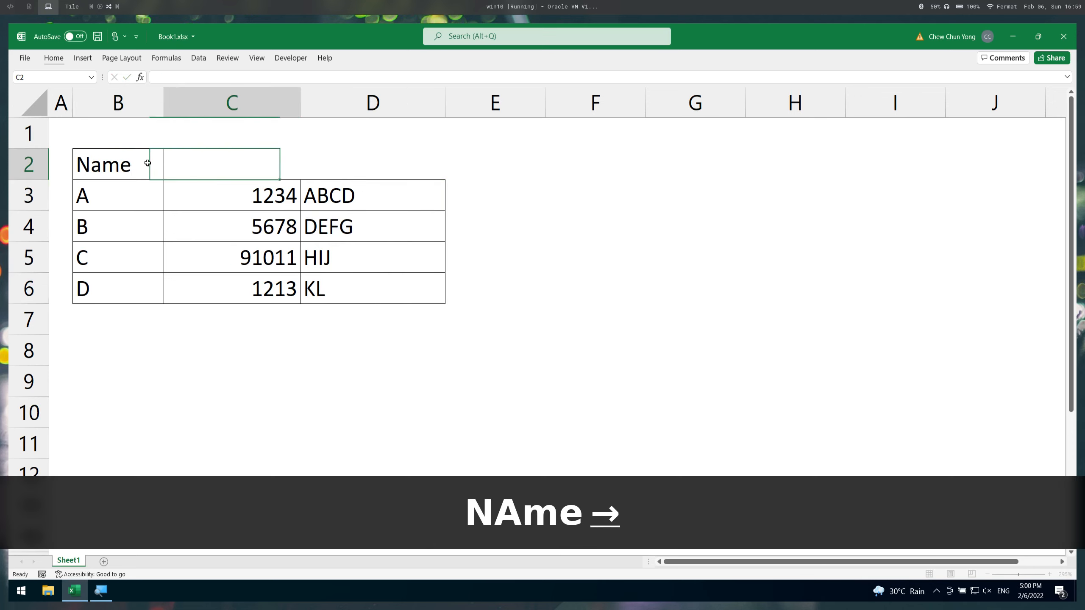
{"action": "type", "text": "Phone"}
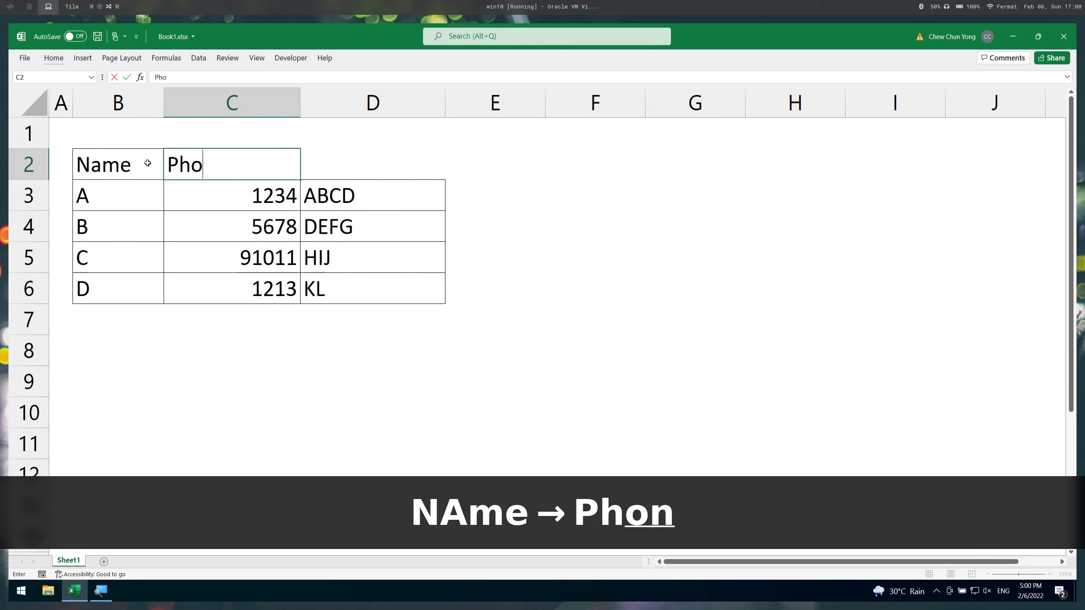
{"action": "key", "text": "Tab"}
{"action": "type", "text": "Address"}
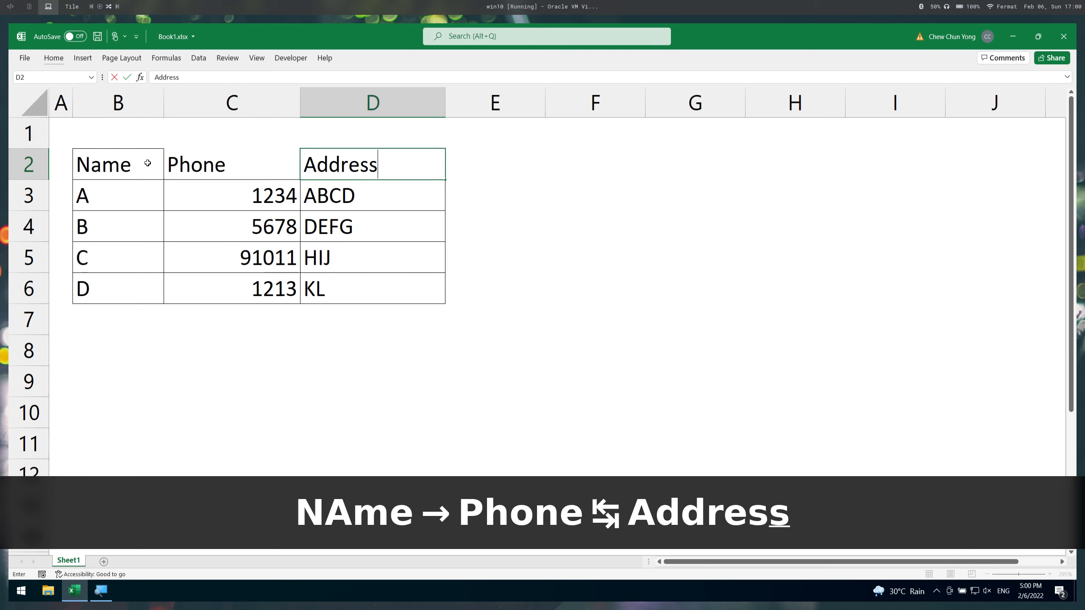
Step: Apply all borders to the Phone and Address header cells C2:D2
{"action": "key", "text": "Left"}
{"action": "key", "text": "ctrl+shift+Right"}
{"action": "key", "text": "alt+h"}
{"action": "key", "text": "b"}
{"action": "key", "text": "a"}
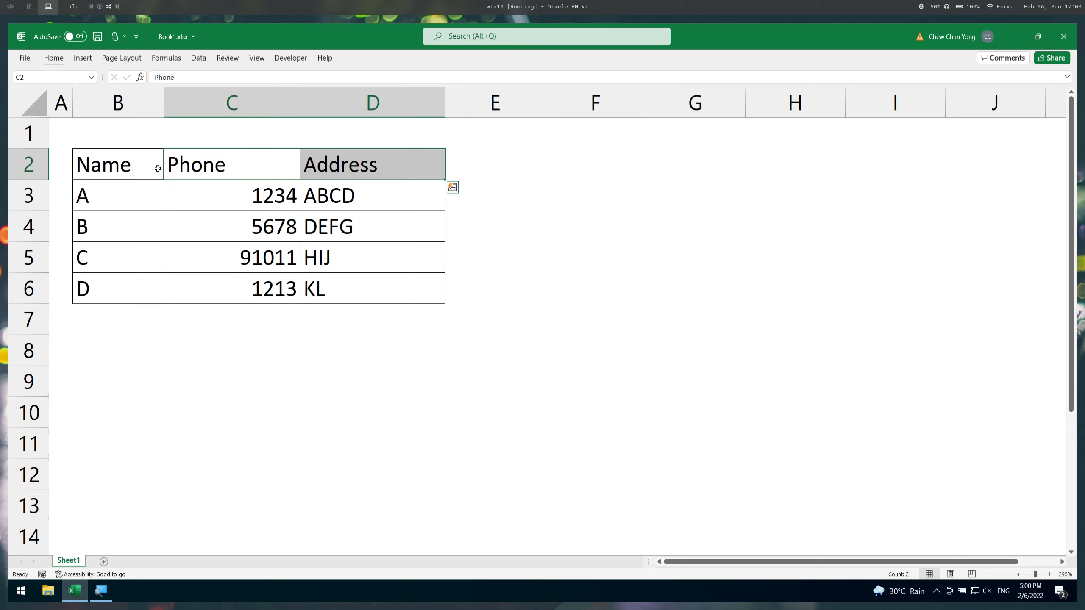
{"action": "key", "text": "super+Escape"}
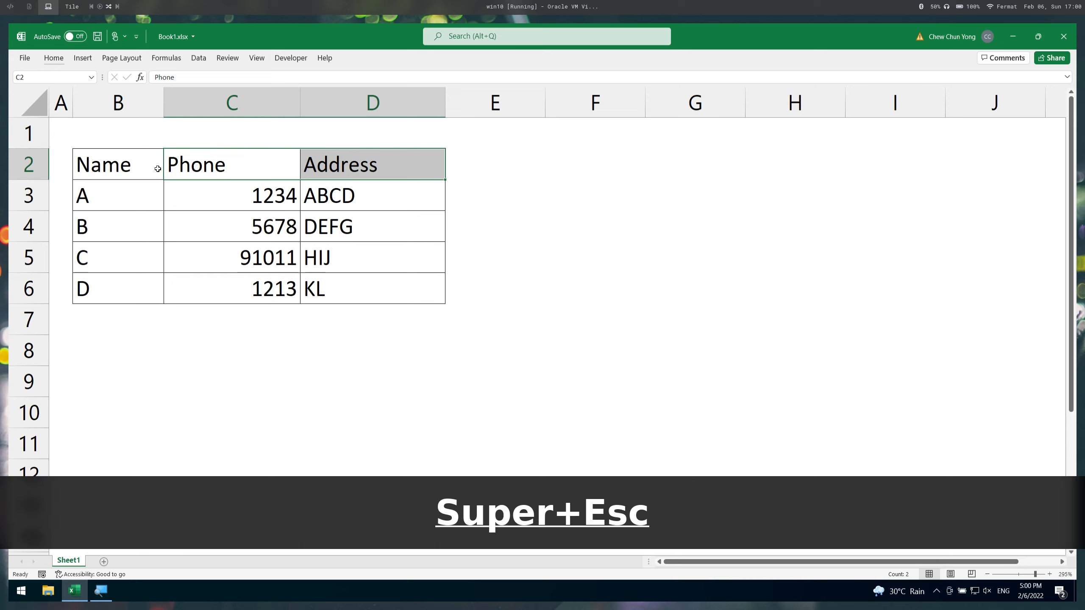